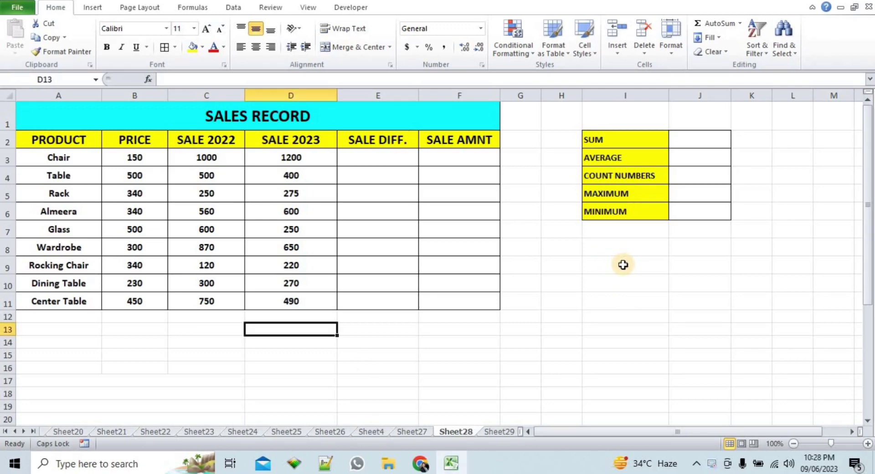
# Total the SALE 2022 values C3:C11 into C12 with AutoSum Sum, giving 4950.
pyautogui.click(623, 264)
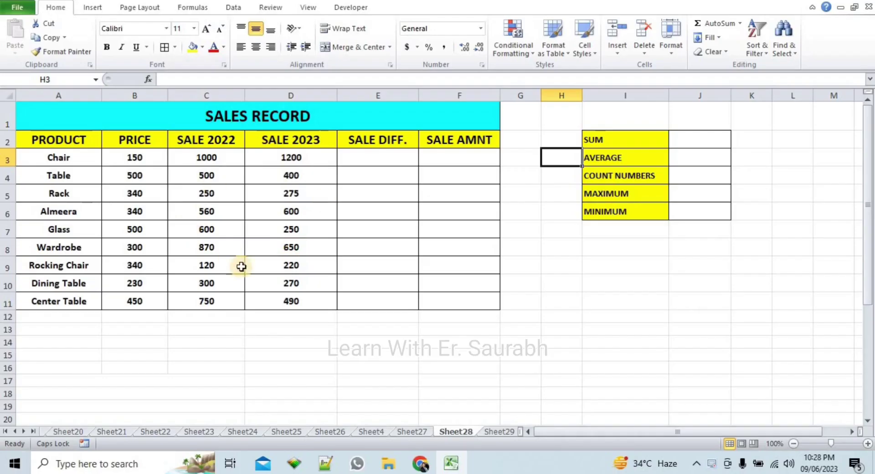
pyautogui.click(425, 210)
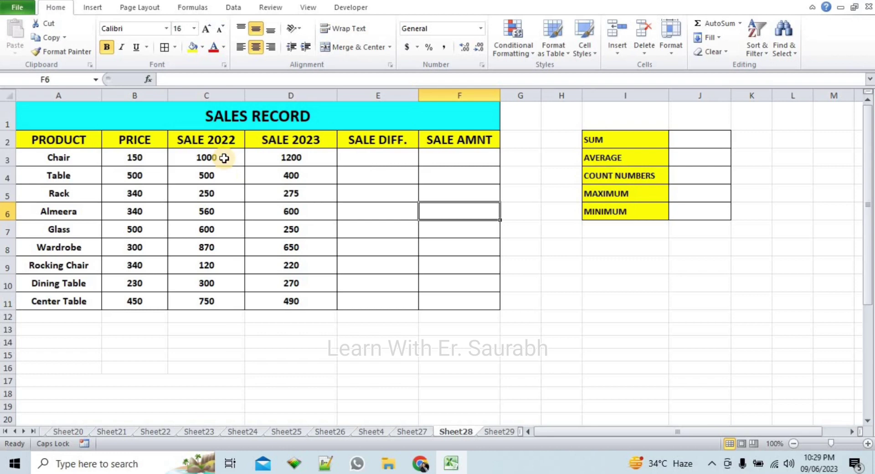
pyautogui.moveTo(224, 158); pyautogui.dragTo(216, 301)
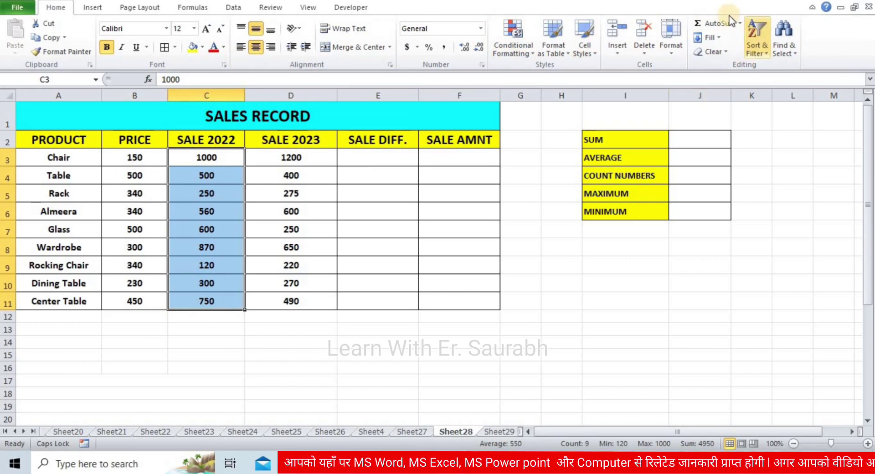
pyautogui.click(740, 22)
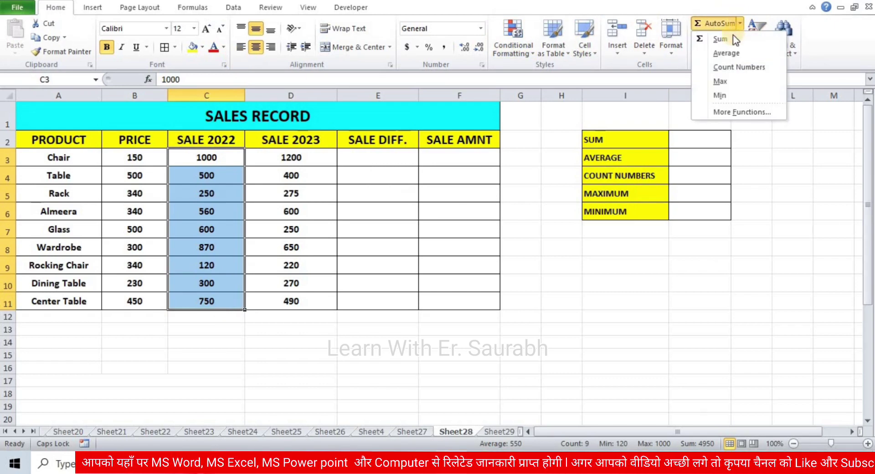
pyautogui.click(731, 38)
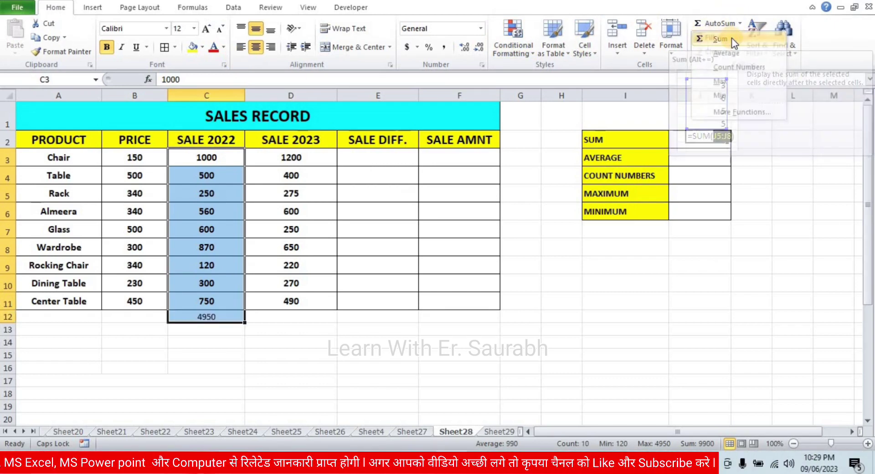
pyautogui.click(279, 317)
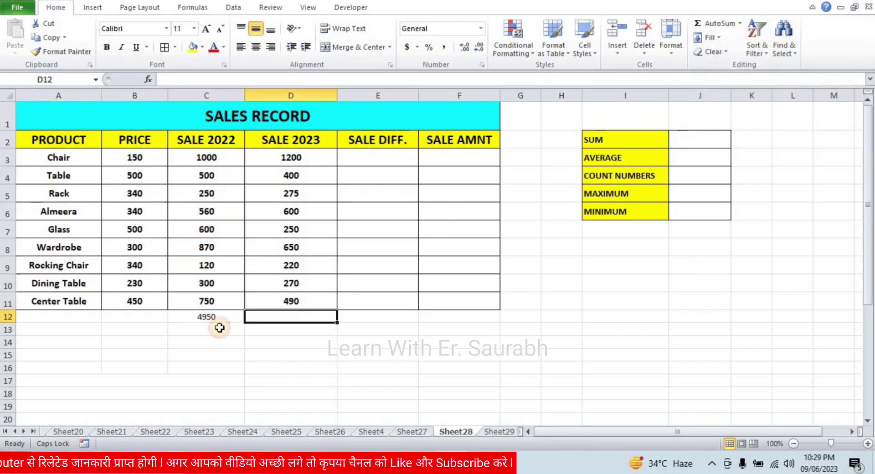
pyautogui.click(223, 319)
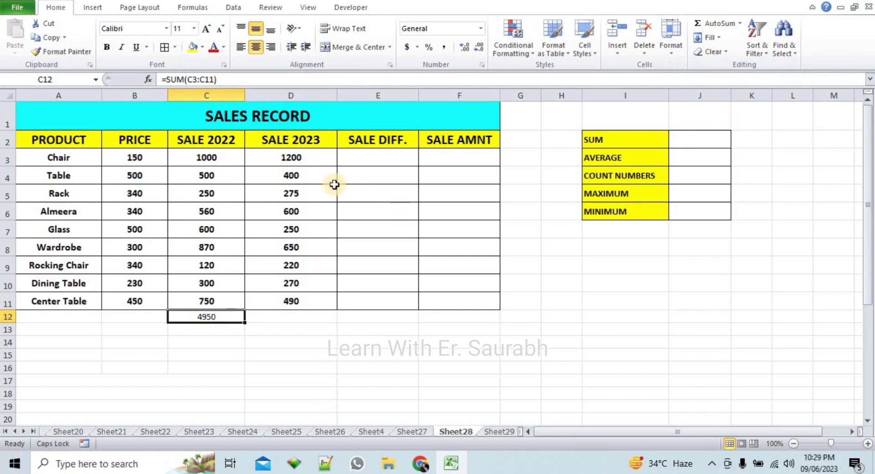
# Total the SALE 2023 values D3:D11 into D12 with Alt+=, giving 4355, and centre it.
pyautogui.click(314, 158)
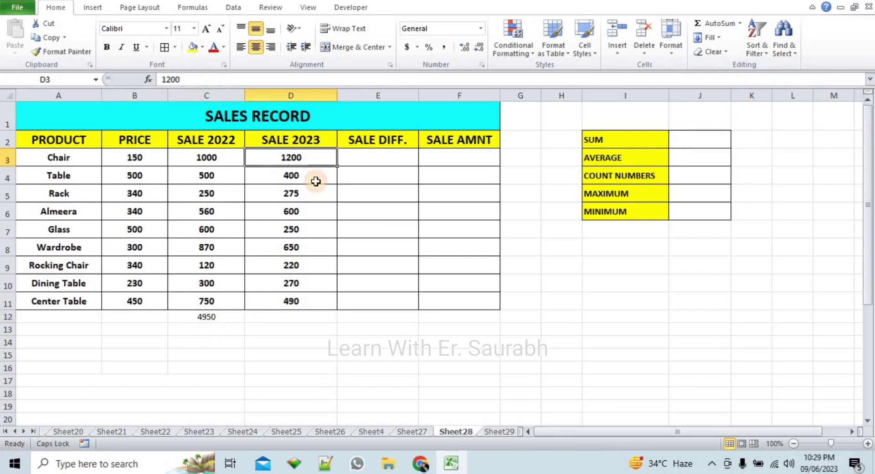
pyautogui.moveTo(316, 182); pyautogui.dragTo(305, 298)
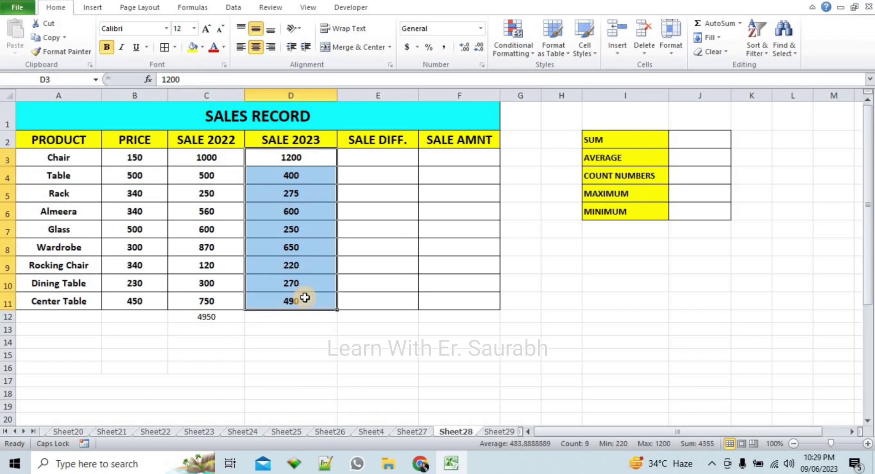
pyautogui.hotkey('alt', '=')
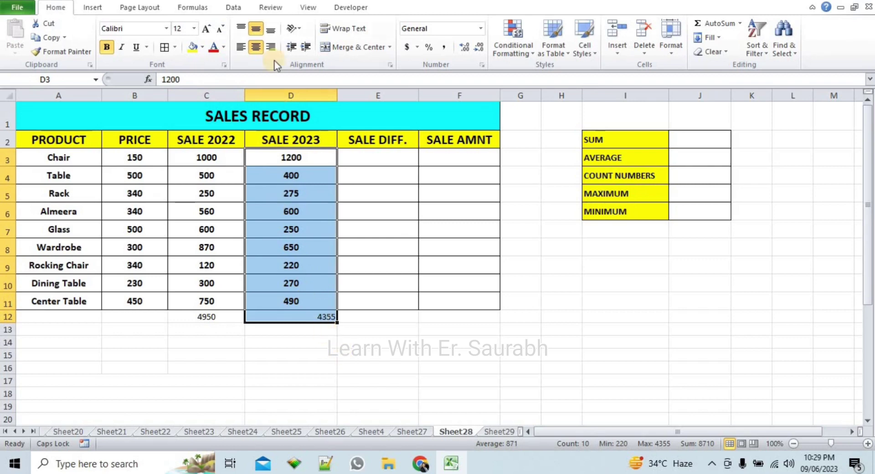
pyautogui.click(324, 316)
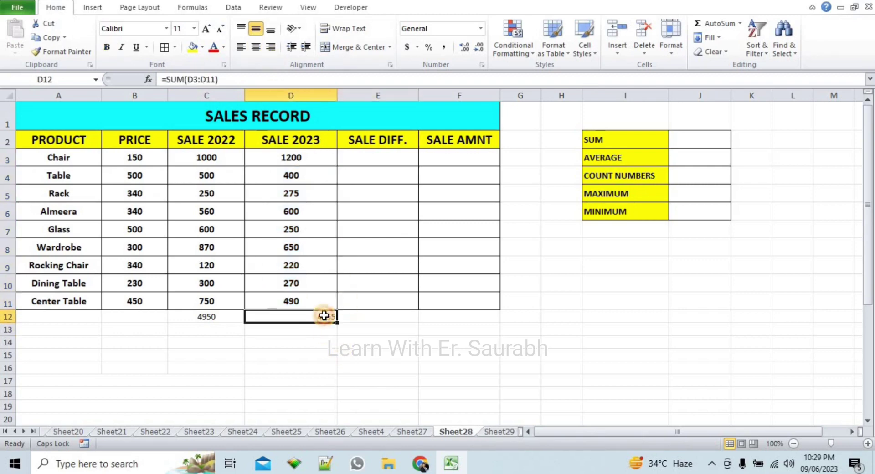
pyautogui.click(255, 47)
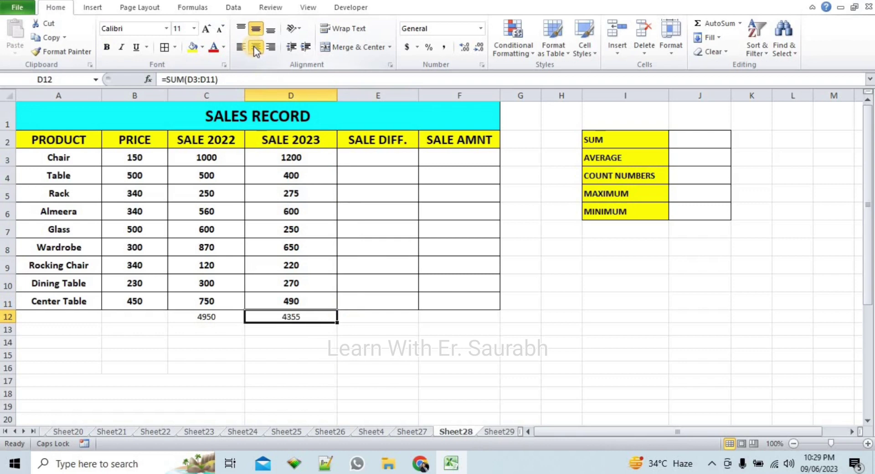
pyautogui.click(368, 259)
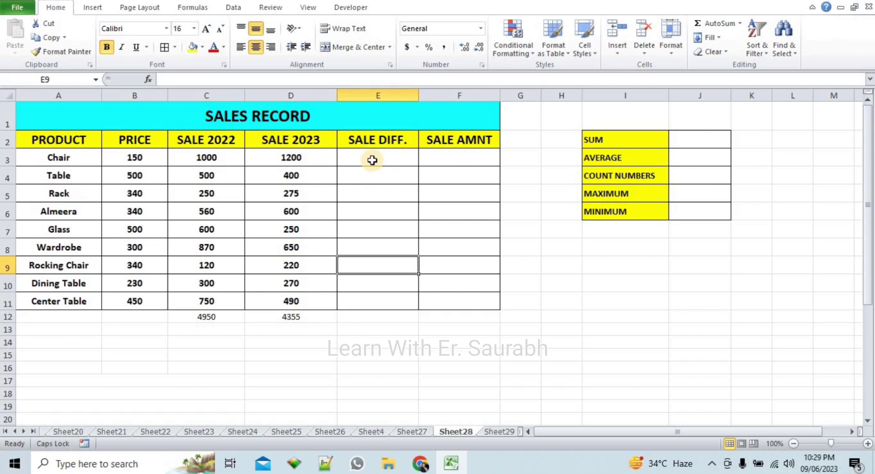
# Enter =(C3-D3) in E3 and fill it down to E11, giving differences from -200 to 260.
pyautogui.click(372, 160)
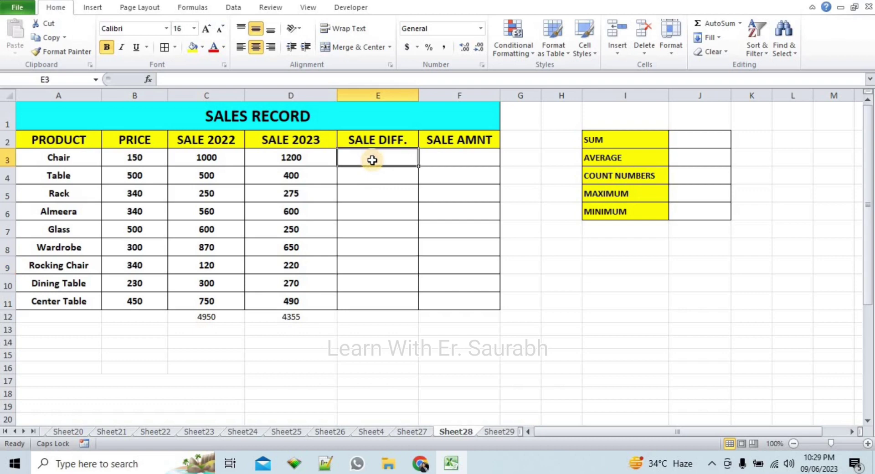
pyautogui.write('=(')
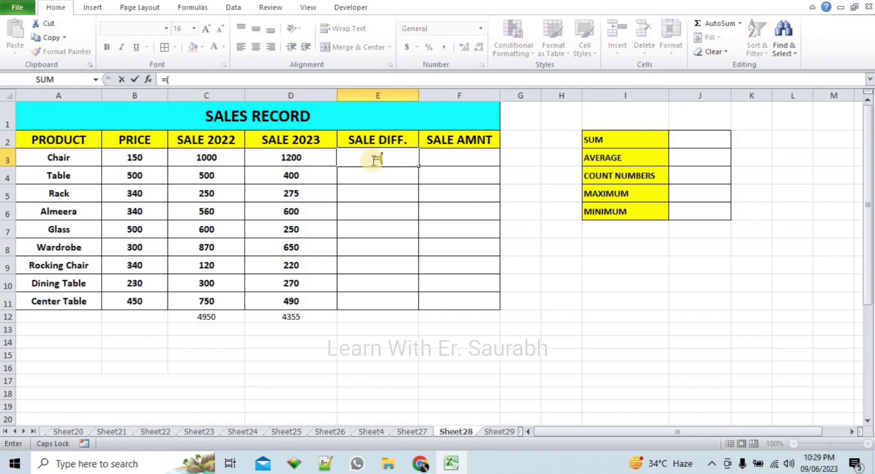
pyautogui.click(226, 159)
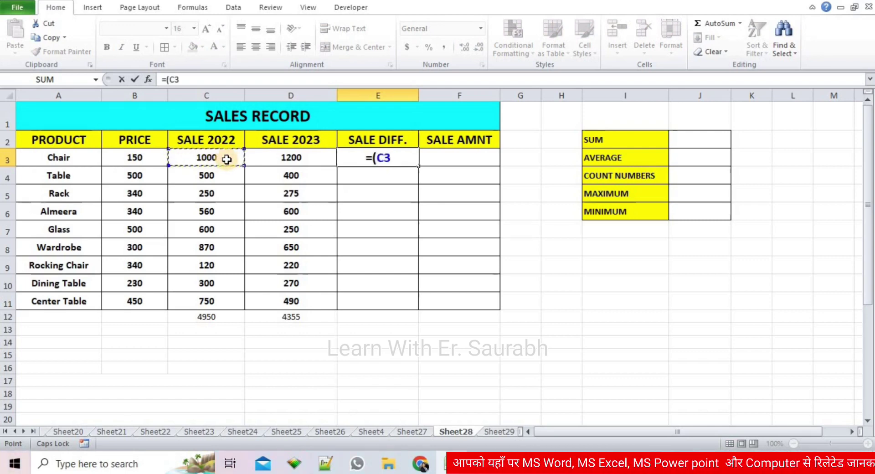
pyautogui.write('-')
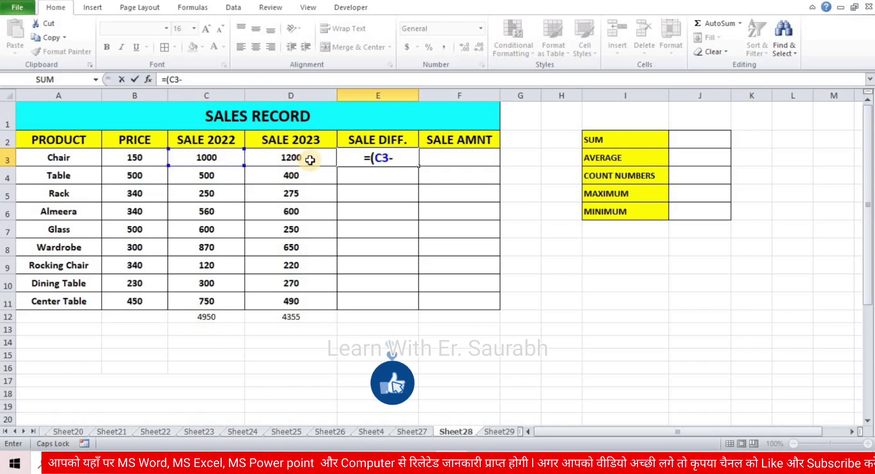
pyautogui.click(310, 160)
pyautogui.write(')')
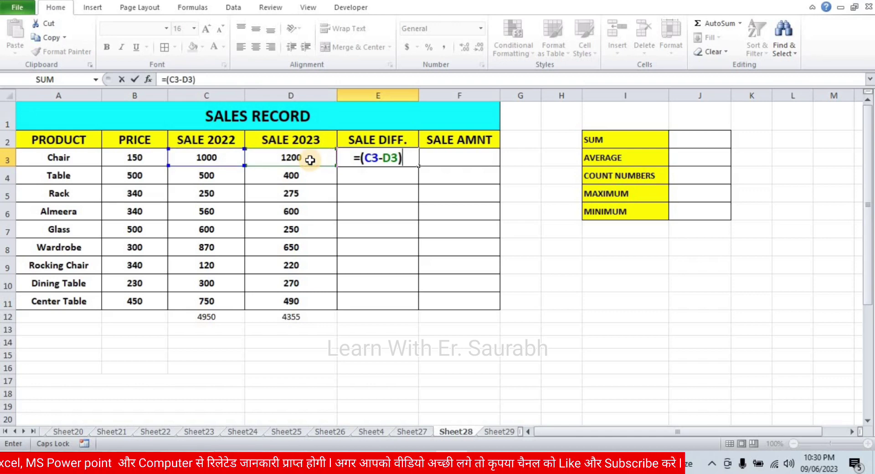
pyautogui.press('Return')
pyautogui.click(405, 163)
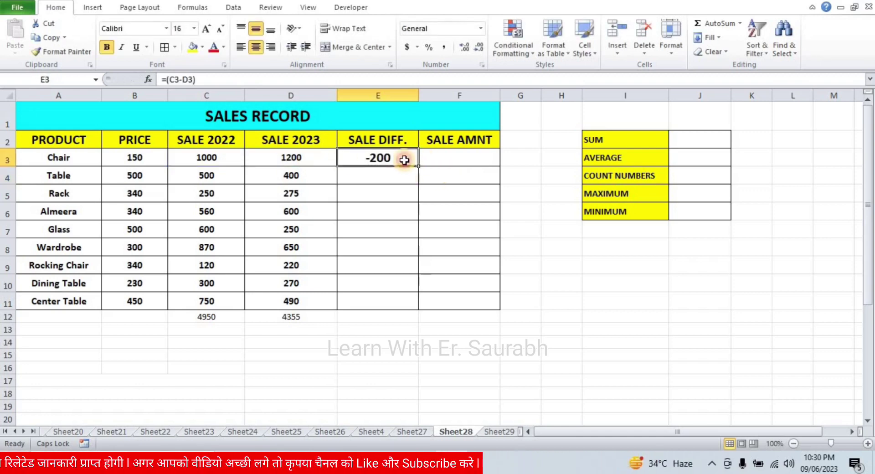
pyautogui.moveTo(418, 166); pyautogui.dragTo(415, 301)
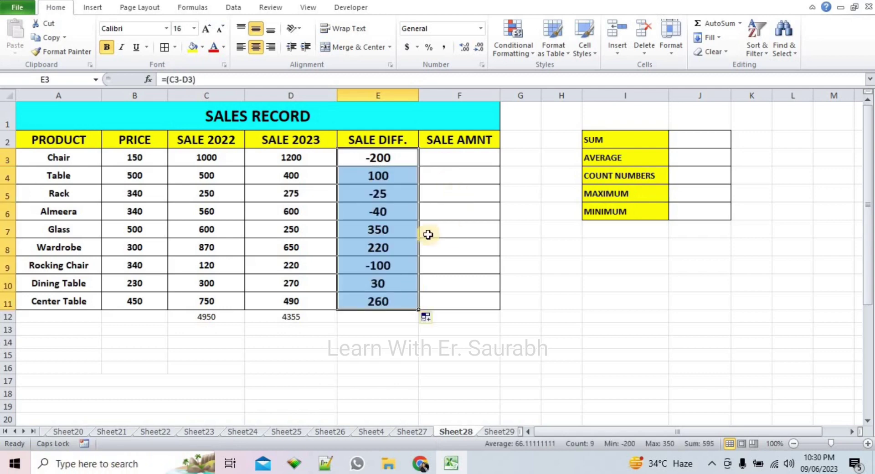
pyautogui.click(456, 224)
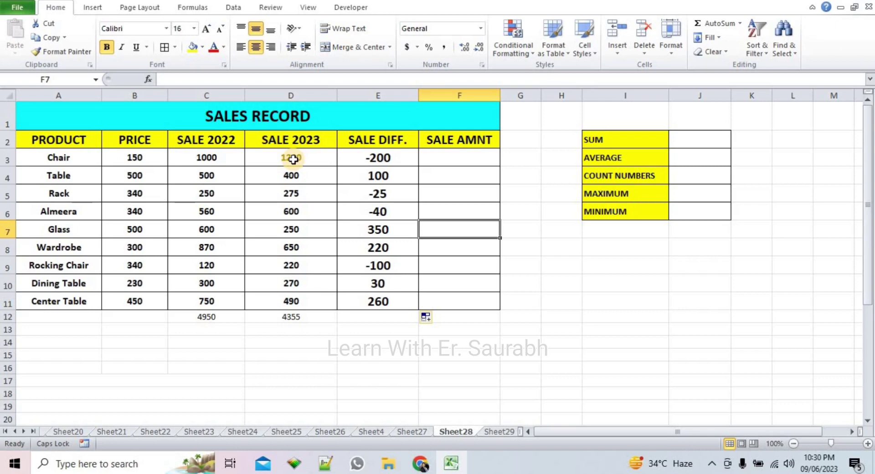
pyautogui.click(406, 159)
pyautogui.moveTo(377, 156); pyautogui.dragTo(393, 304)
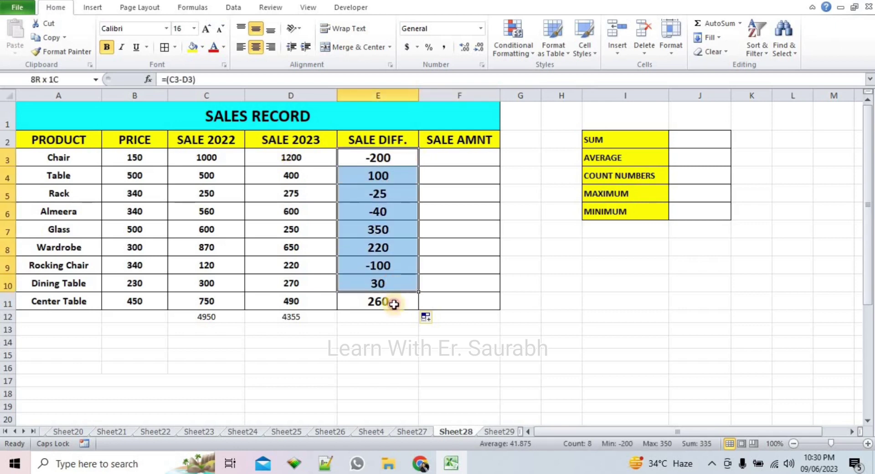
pyautogui.click(467, 160)
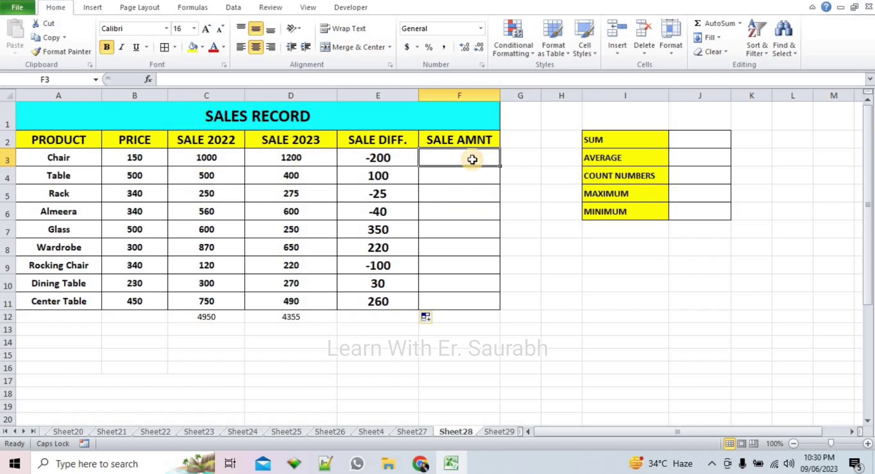
# Enter =(B3*C3) in F3 and fill it down to F11, from 150000 to 337500.
pyautogui.write('=(')
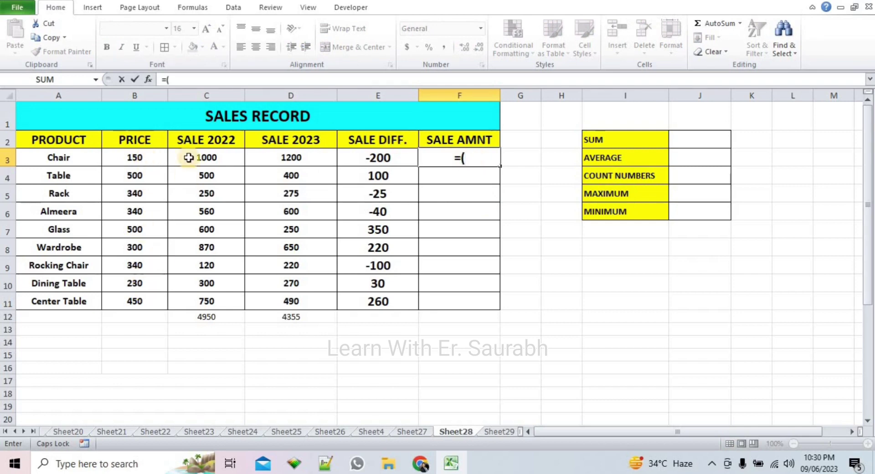
pyautogui.click(155, 158)
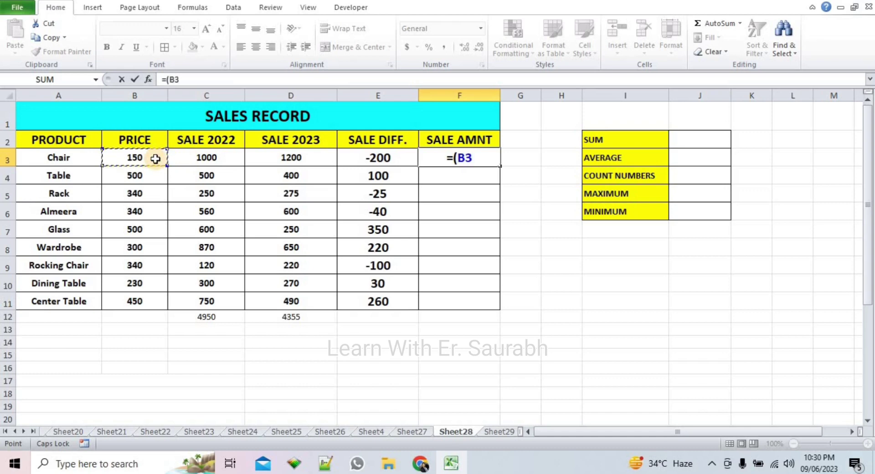
pyautogui.write('*')
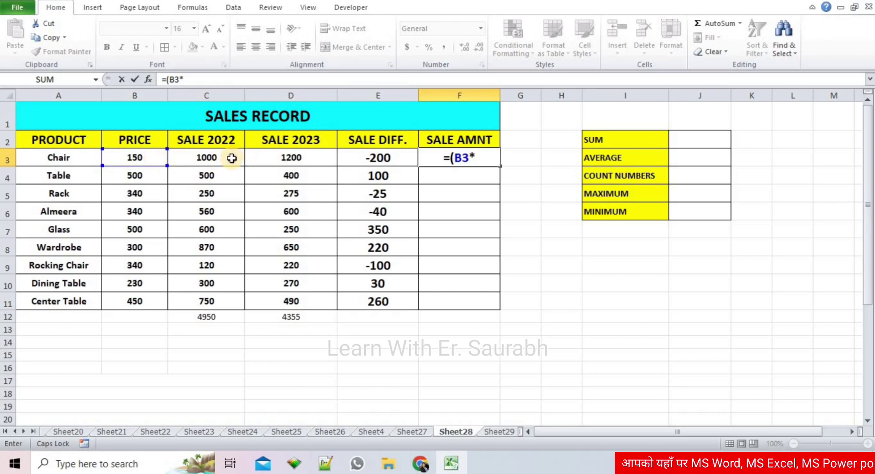
pyautogui.click(232, 158)
pyautogui.write(')')
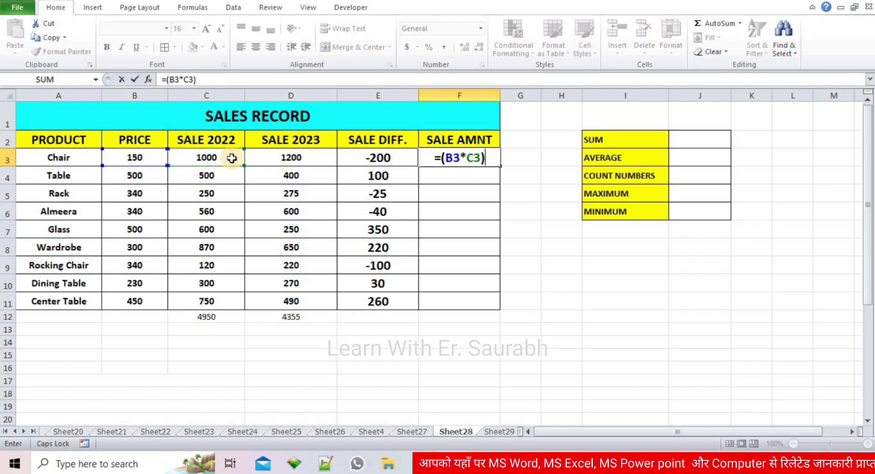
pyautogui.press('Return')
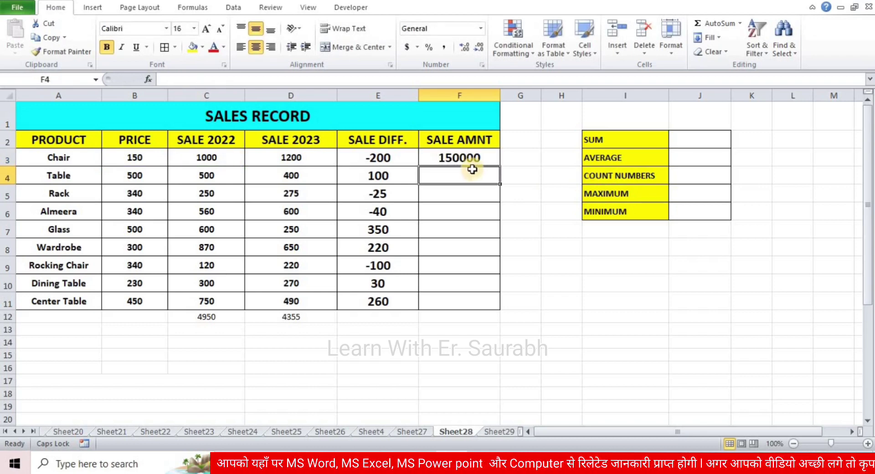
pyautogui.click(474, 162)
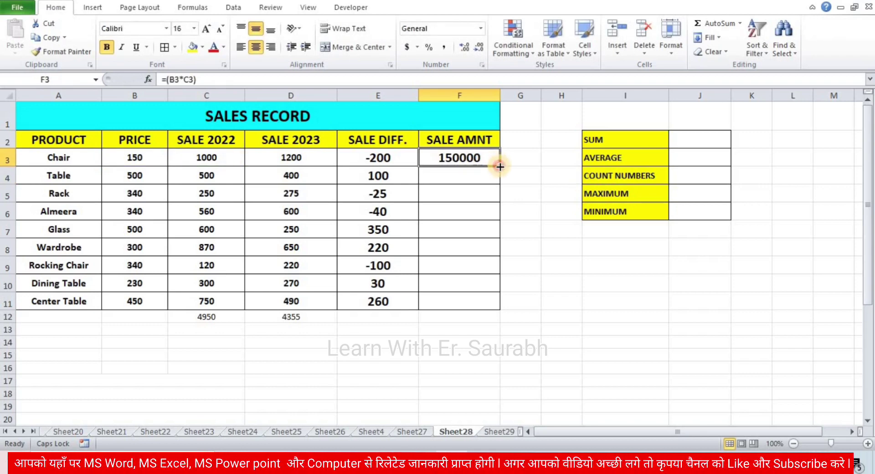
pyautogui.moveTo(494, 161); pyautogui.dragTo(480, 301)
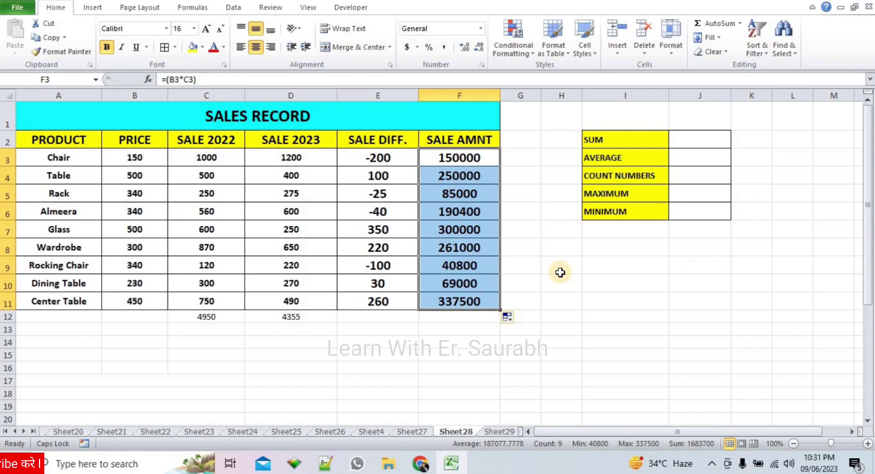
pyautogui.click(510, 158)
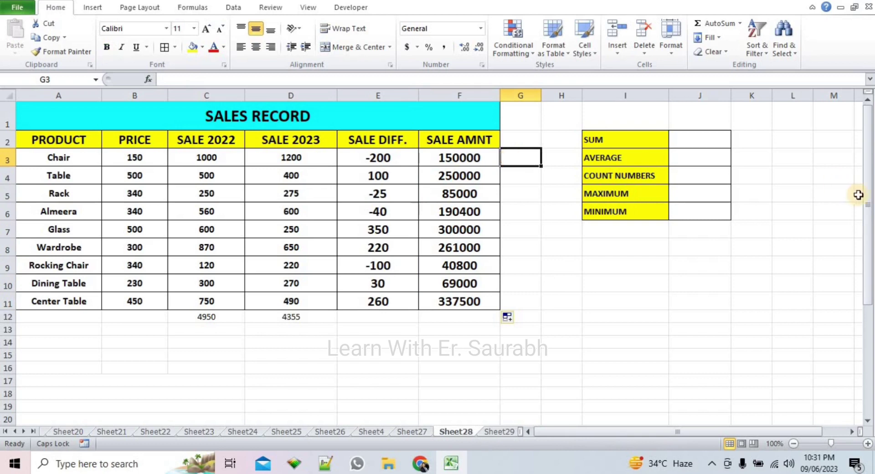
pyautogui.moveTo(868, 196); pyautogui.dragTo(868, 165)
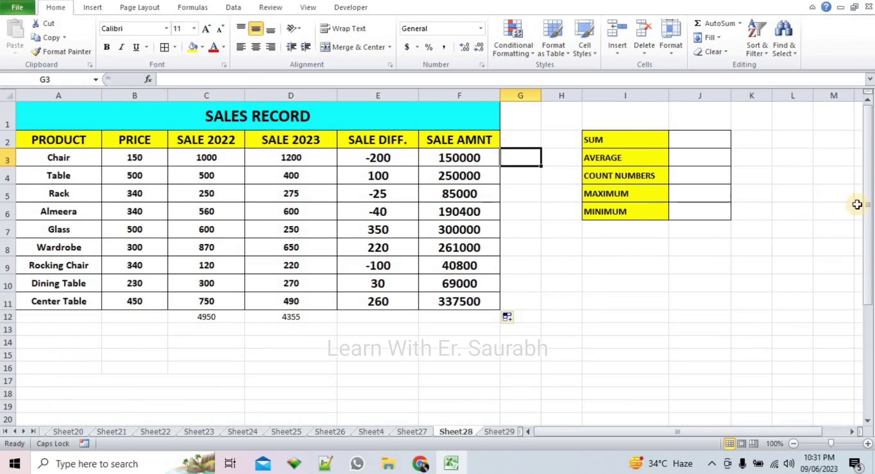
# In the lower table, enter the price formula =(C23/B23) in D23 for Chair.
pyautogui.moveTo(867, 210); pyautogui.dragTo(867, 360)
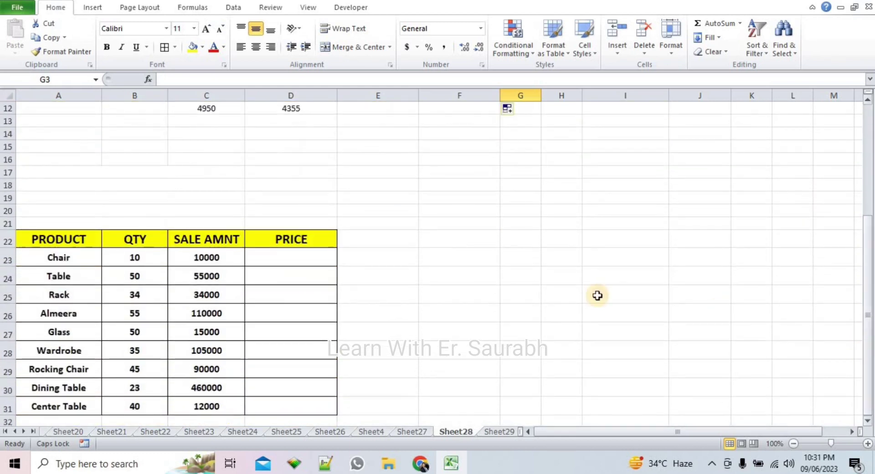
pyautogui.click(151, 257)
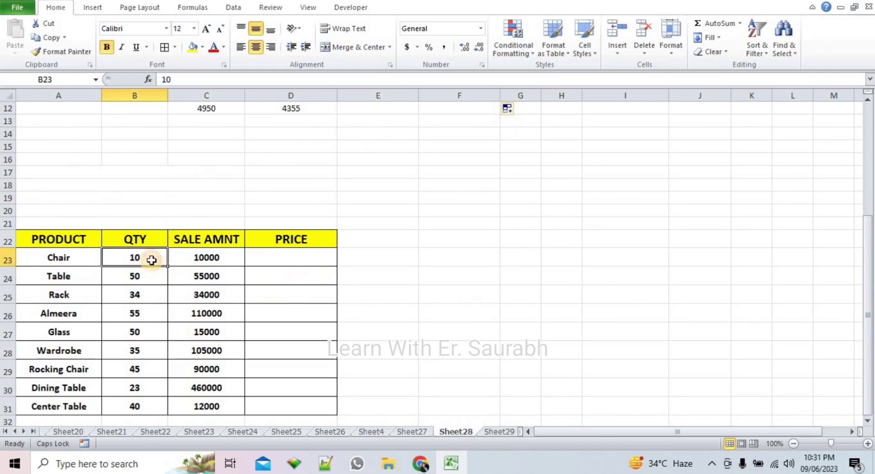
pyautogui.click(230, 263)
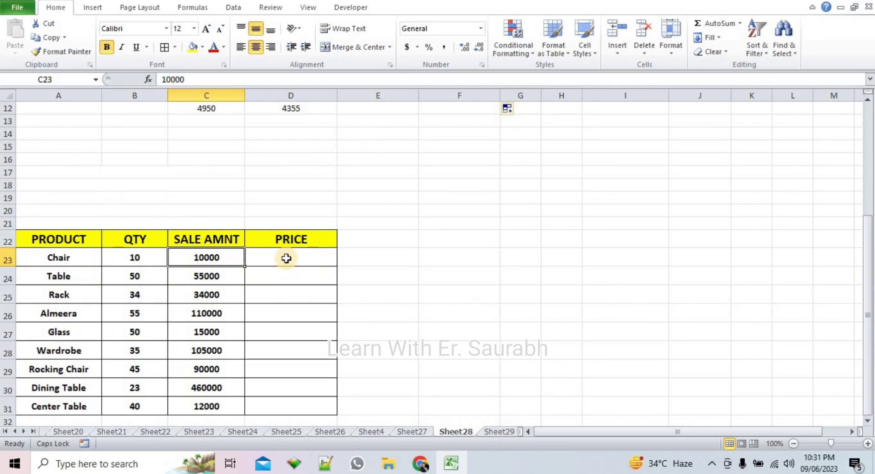
pyautogui.click(286, 259)
pyautogui.write('=(')
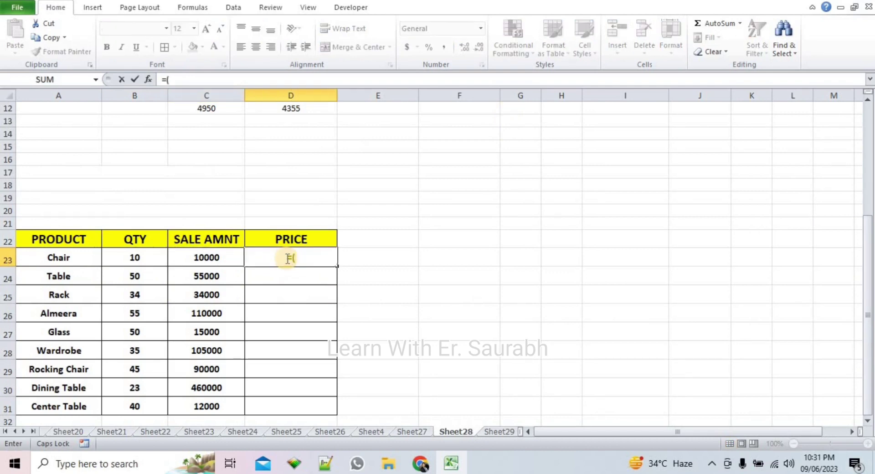
pyautogui.click(210, 259)
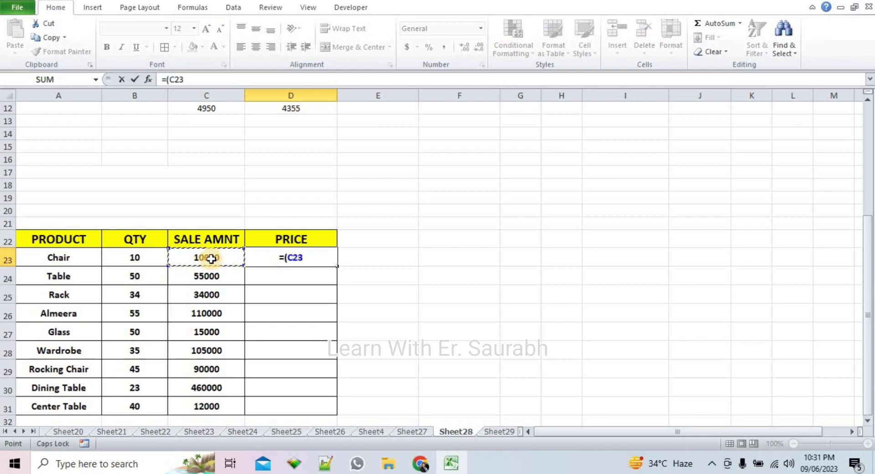
pyautogui.write('/')
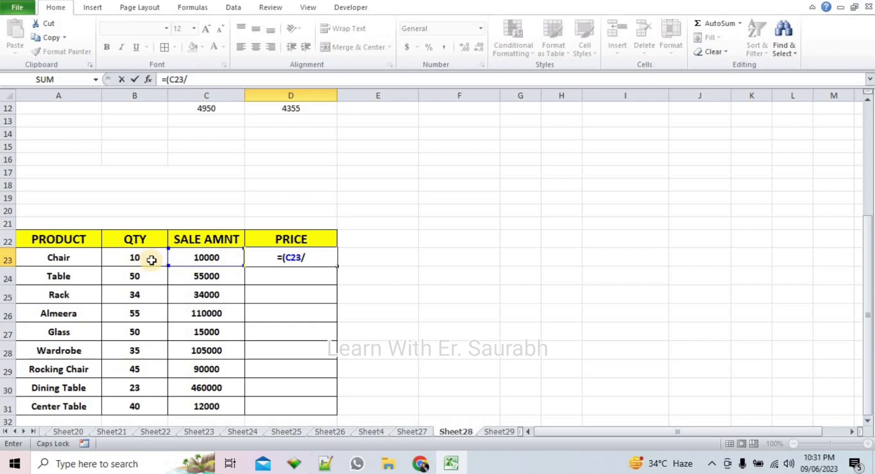
pyautogui.click(151, 259)
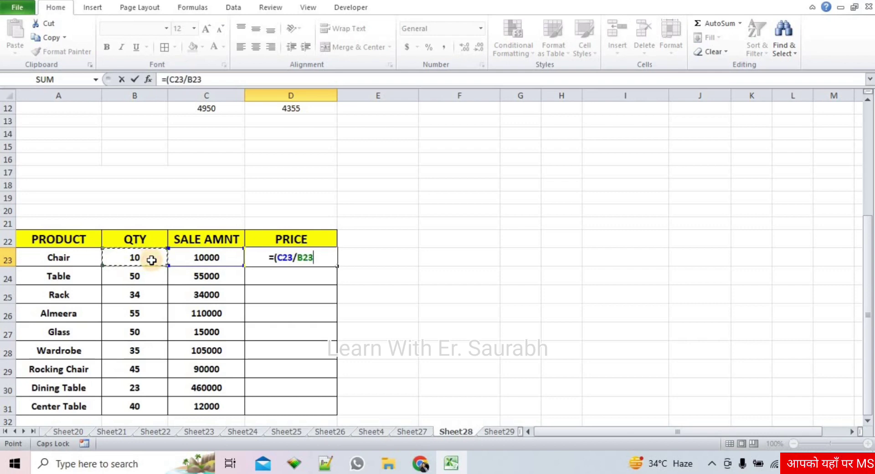
pyautogui.write(')')
pyautogui.press('Return')
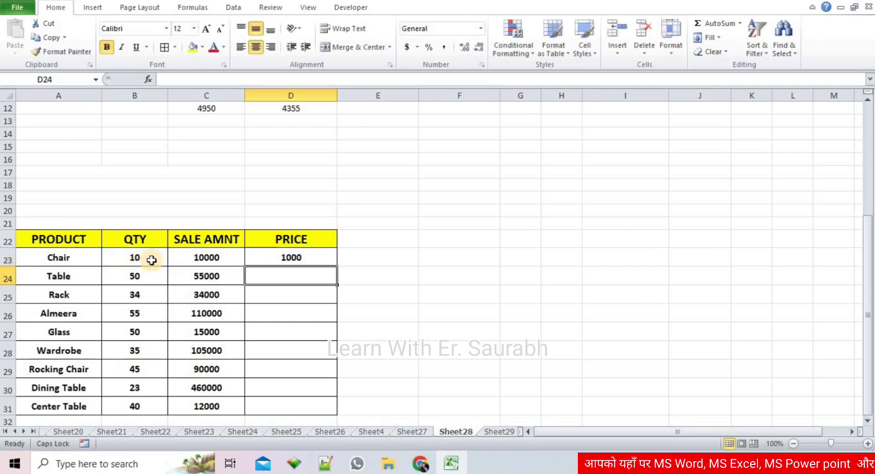
# Fill the price formula down to D31, from 1000 for Chair to 300 for Center Table.
pyautogui.click(312, 257)
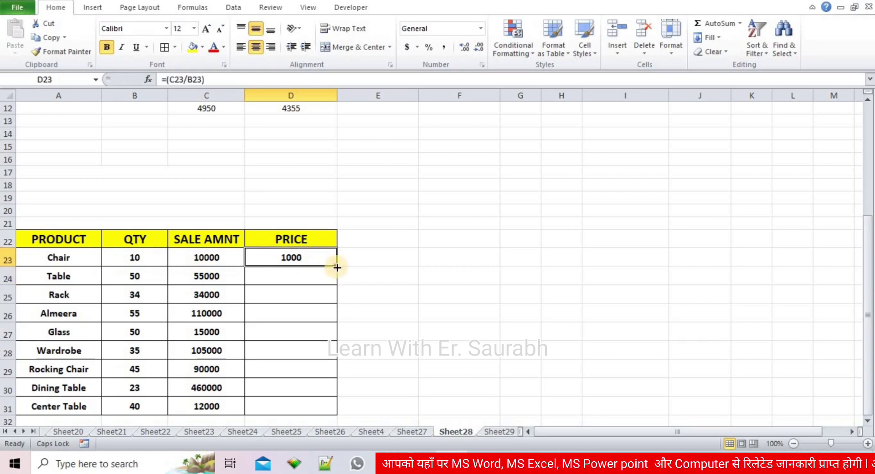
pyautogui.moveTo(337, 266); pyautogui.dragTo(337, 407)
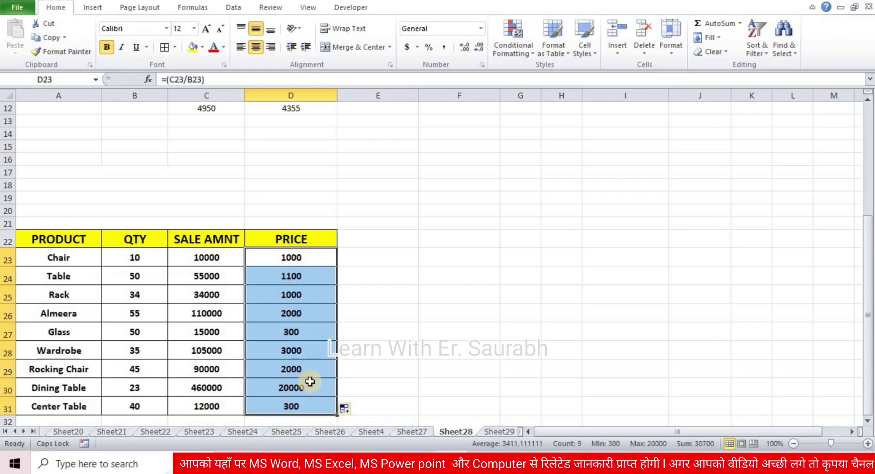
pyautogui.click(315, 258)
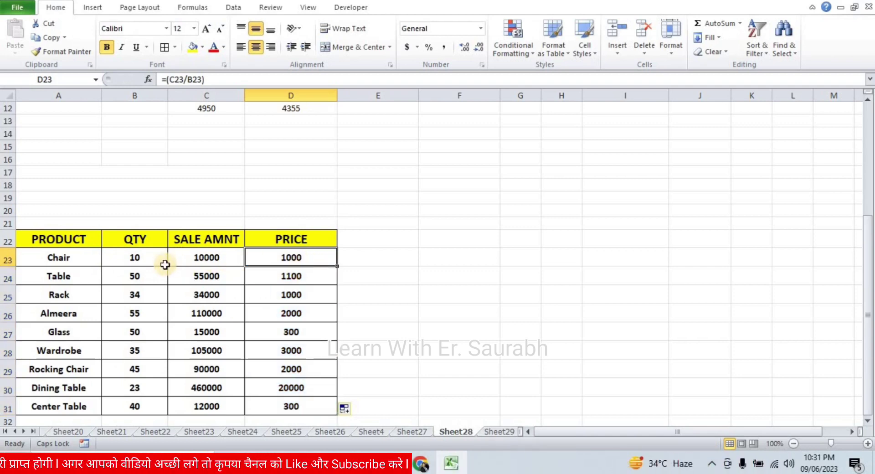
pyautogui.click(576, 292)
pyautogui.moveTo(866, 312); pyautogui.dragTo(866, 202)
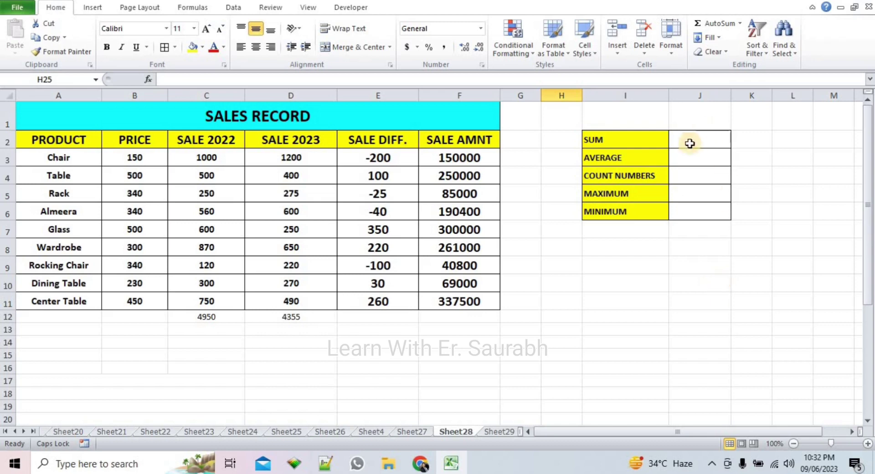
# Click an empty cell to clear the selection with the SALES RECORD table back in view.
pyautogui.click(585, 314)
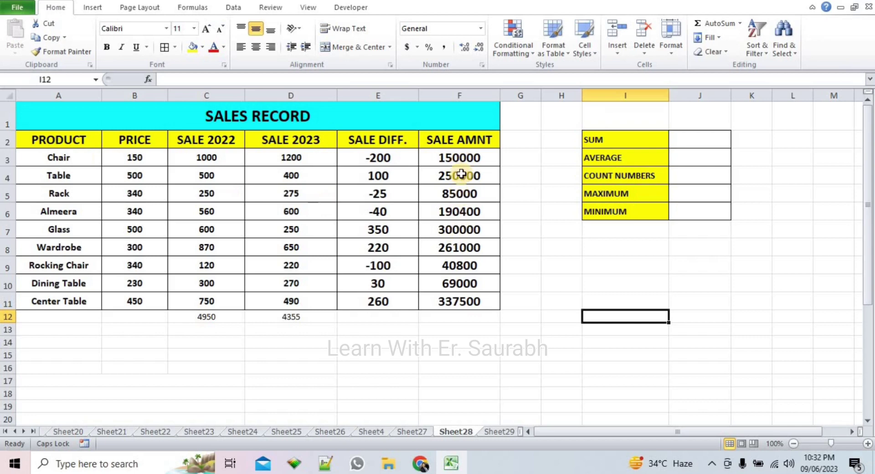
# Fill the Chair, Almeera and Dining Table cells (A3, A6, A10) with Blue, Accent 1, Lighter 60%.
pyautogui.click(701, 141)
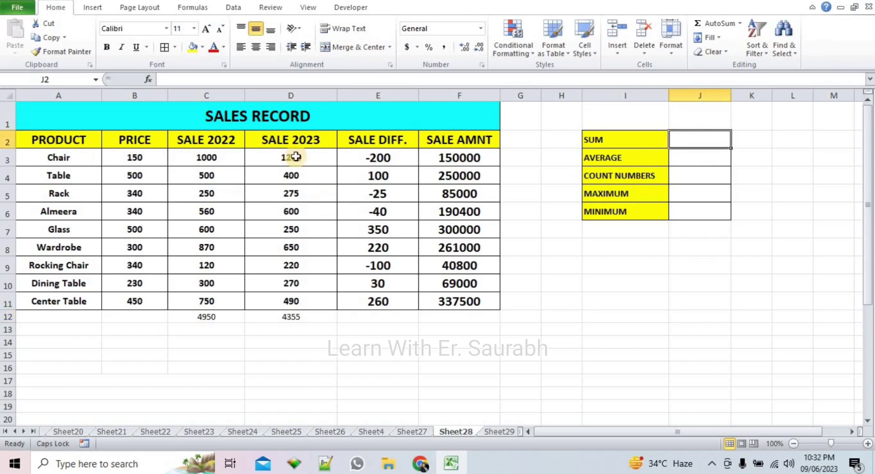
pyautogui.click(84, 158)
pyautogui.click(84, 211)
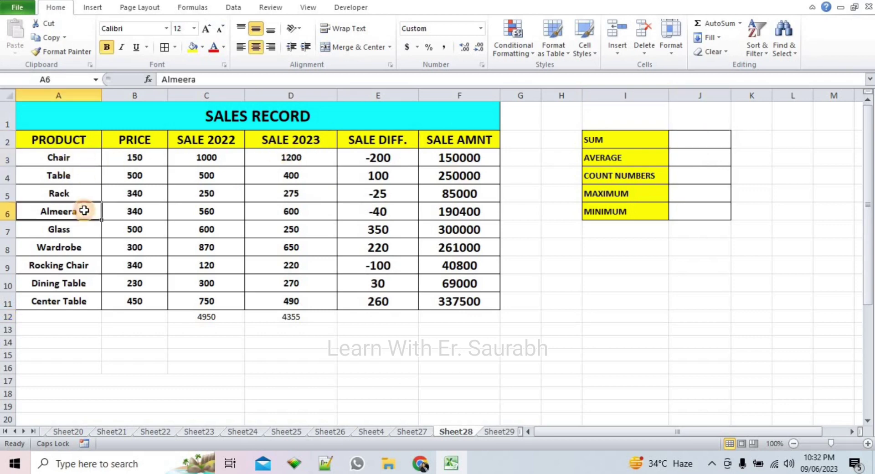
pyautogui.click(83, 287)
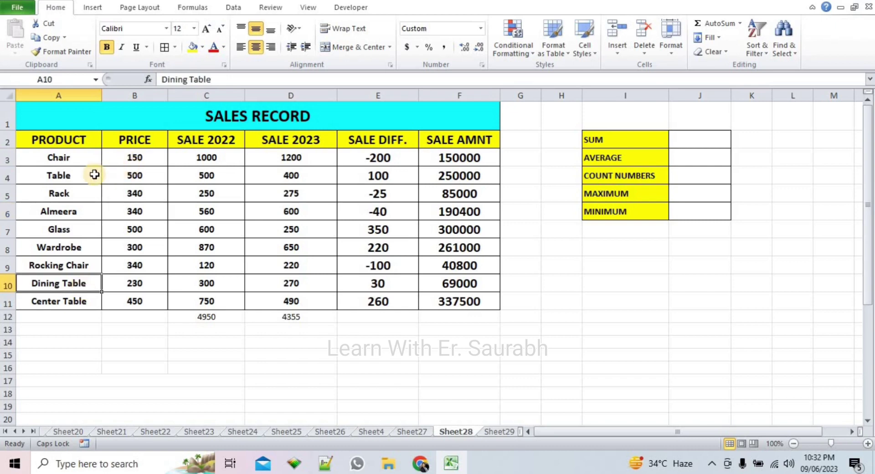
pyautogui.click(89, 161)
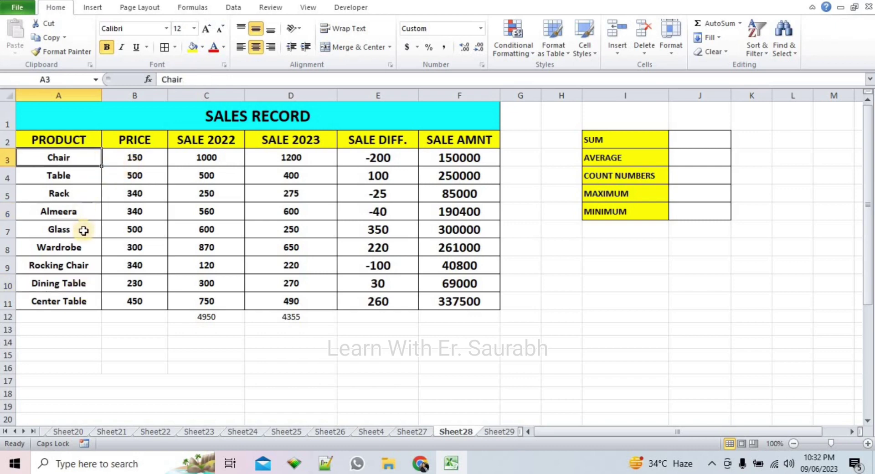
pyautogui.keyDown('ctrl'); pyautogui.click(82, 211); pyautogui.keyUp('ctrl')
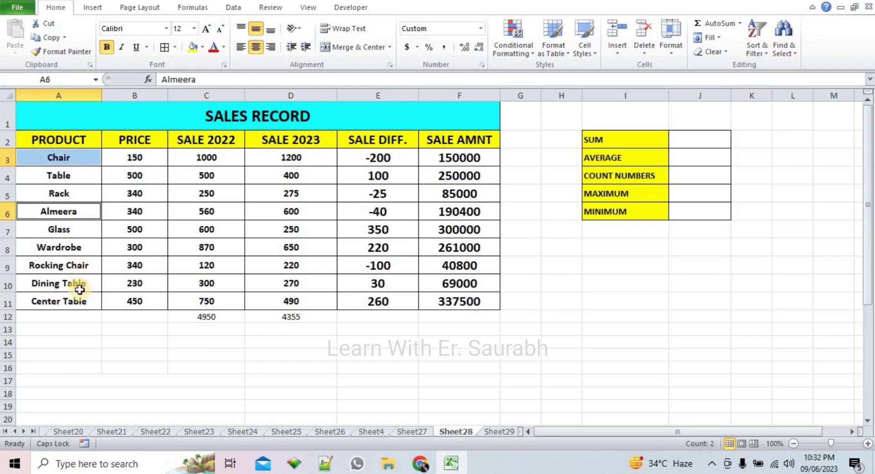
pyautogui.keyDown('ctrl'); pyautogui.click(80, 290); pyautogui.keyUp('ctrl')
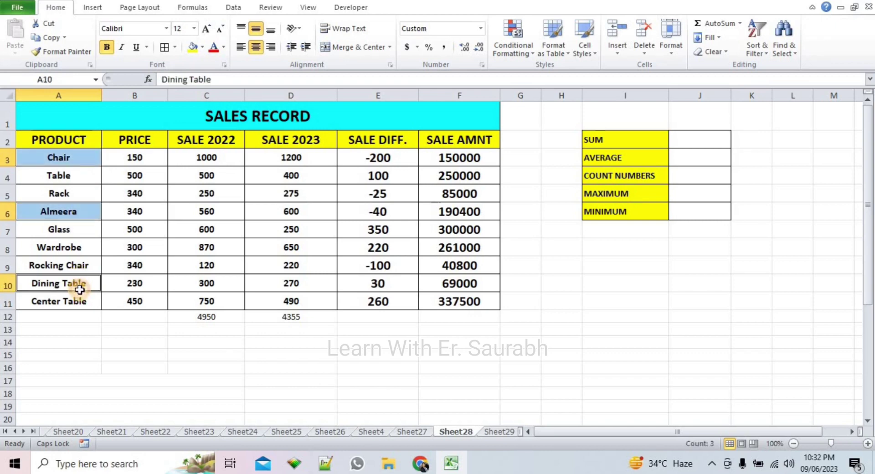
pyautogui.click(202, 46)
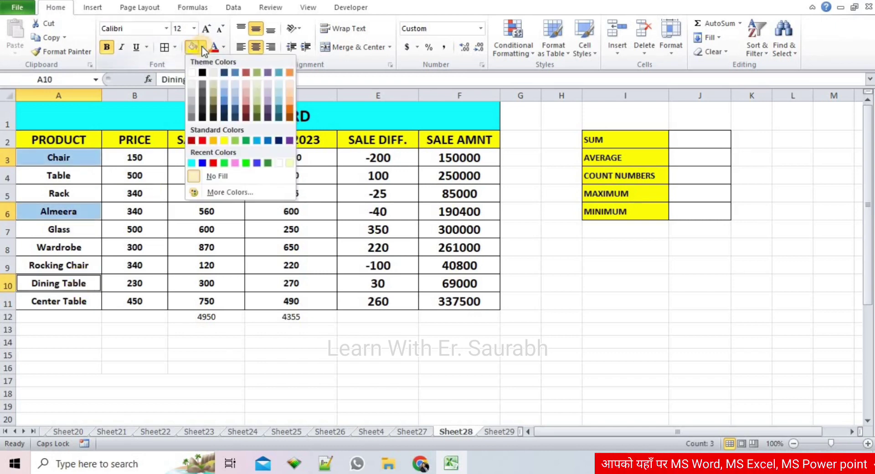
pyautogui.click(237, 88)
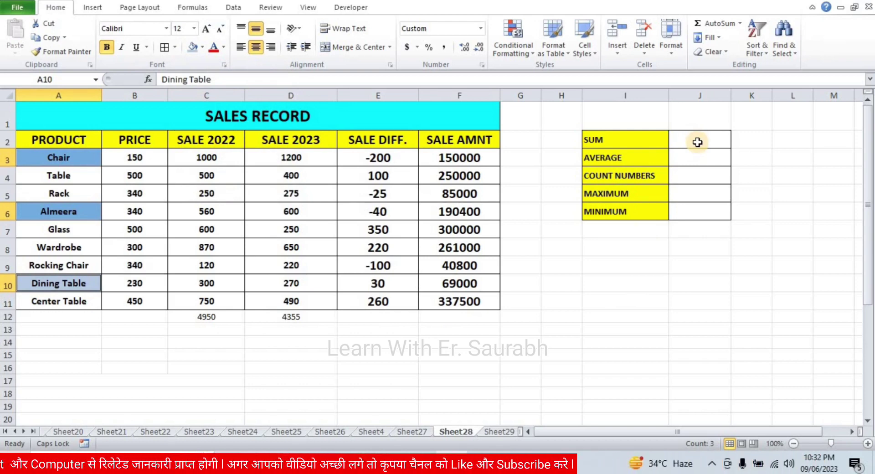
# Enter =F3+F6+F10 in J2 next to SUM, totalling the highlighted products to 409400.
pyautogui.click(697, 142)
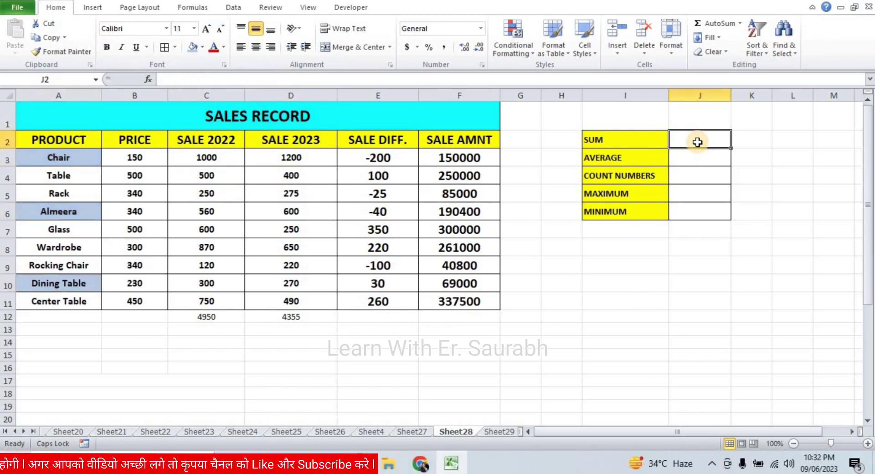
pyautogui.write('=')
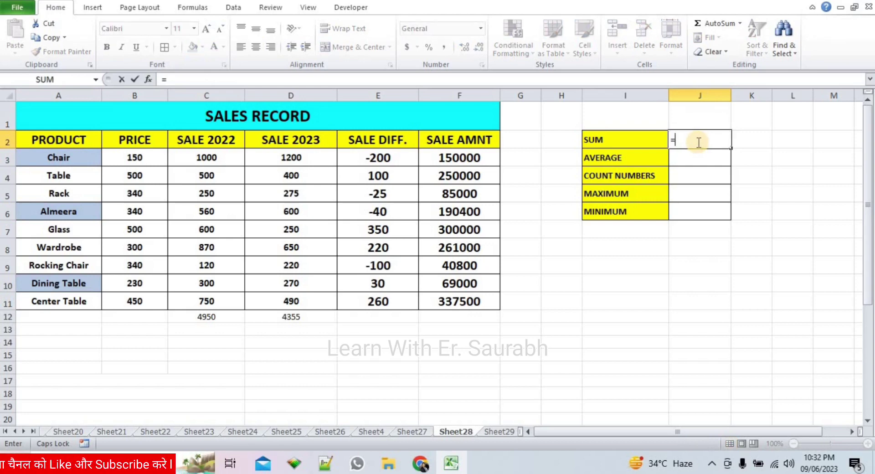
pyautogui.click(462, 158)
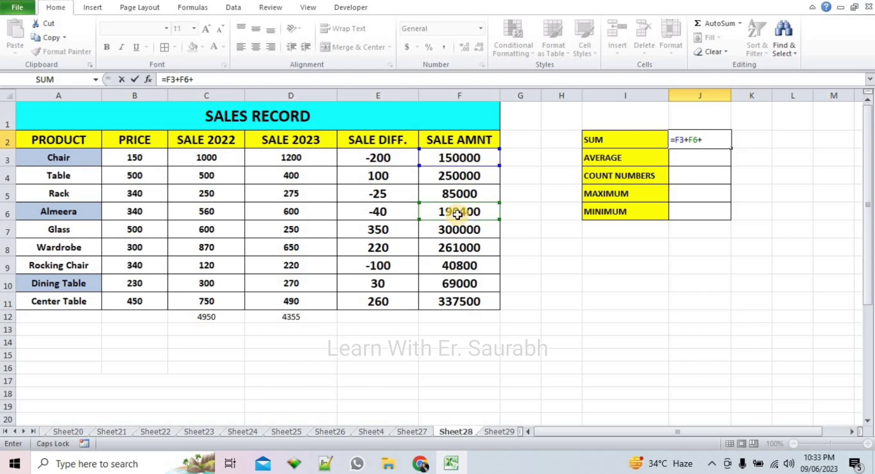
pyautogui.click(457, 285)
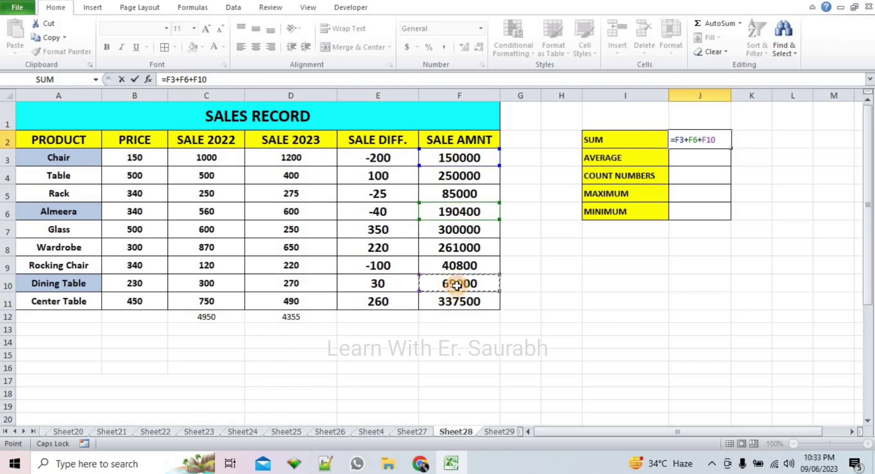
pyautogui.press('Return')
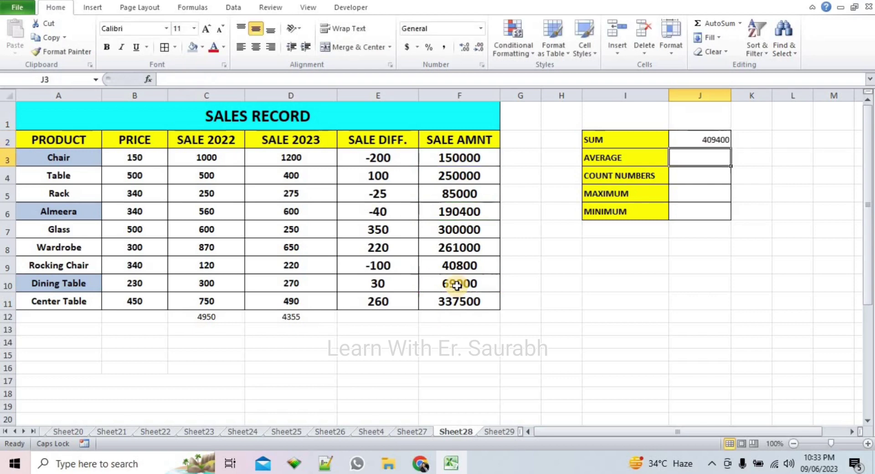
pyautogui.click(703, 141)
pyautogui.click(702, 95)
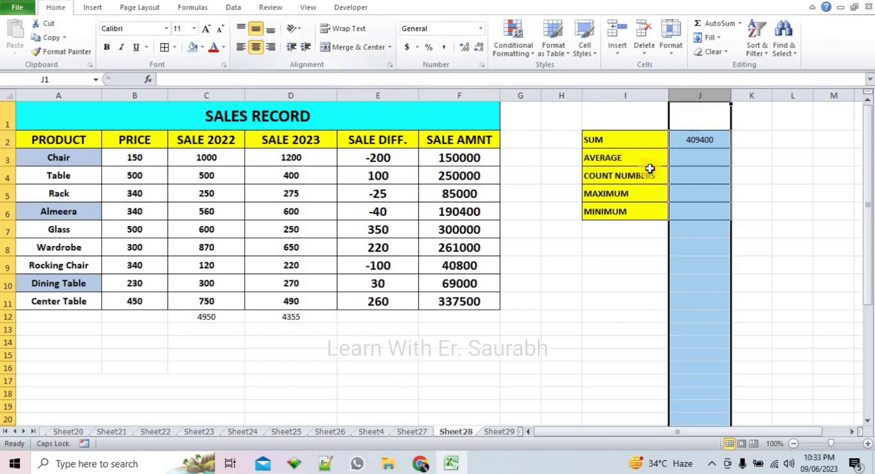
pyautogui.click(787, 192)
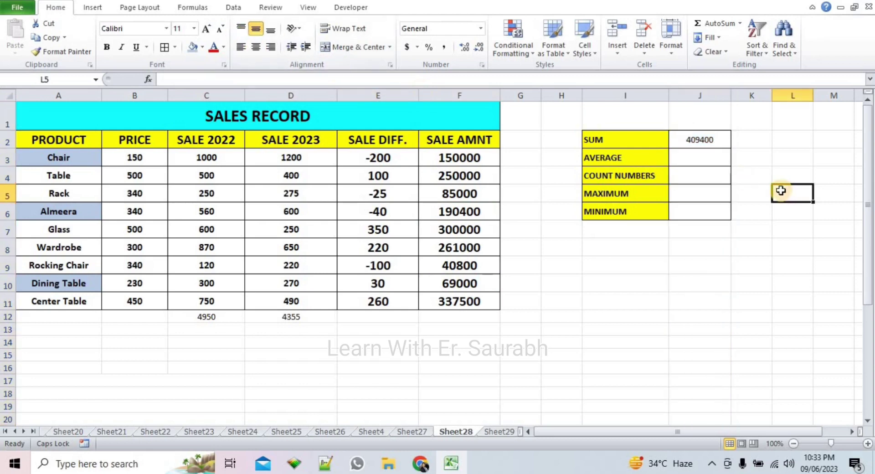
pyautogui.click(713, 159)
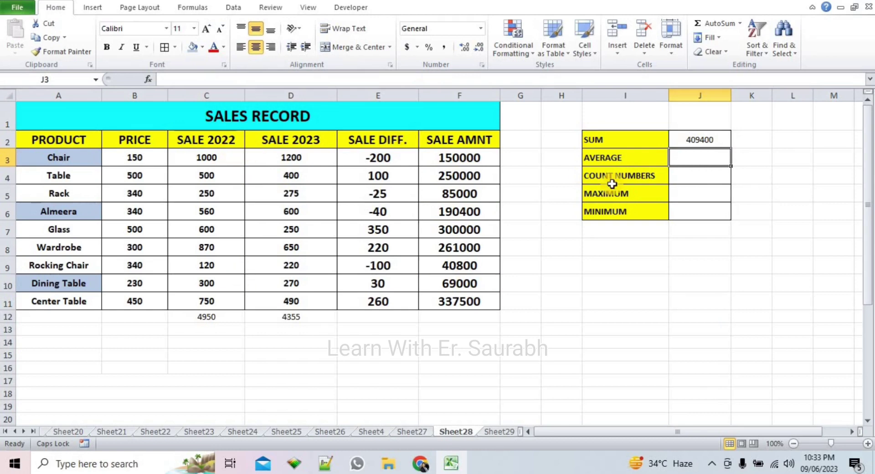
pyautogui.write('=')
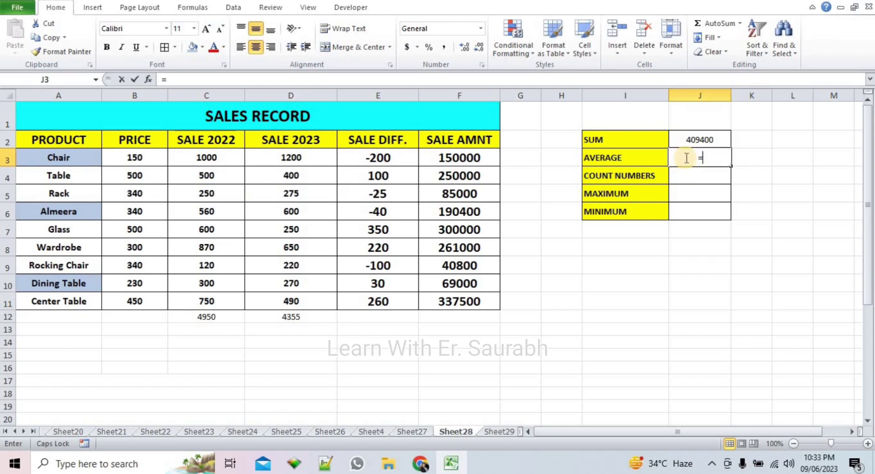
pyautogui.write('A')
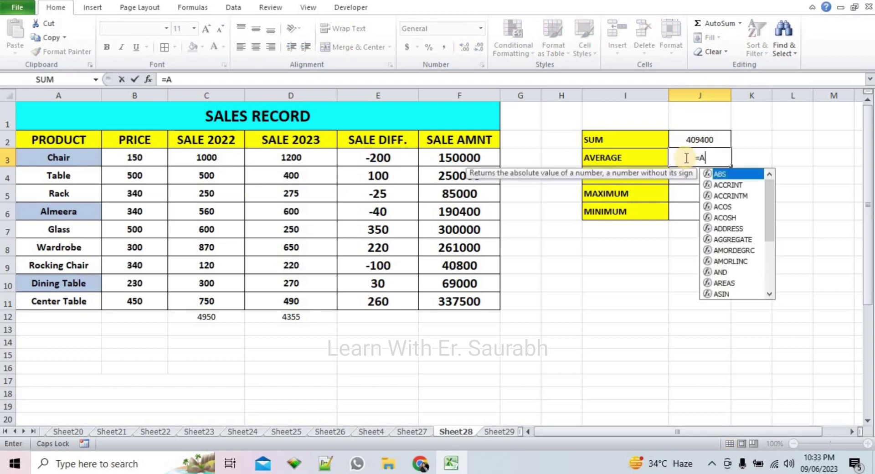
pyautogui.write('VERAGE(')
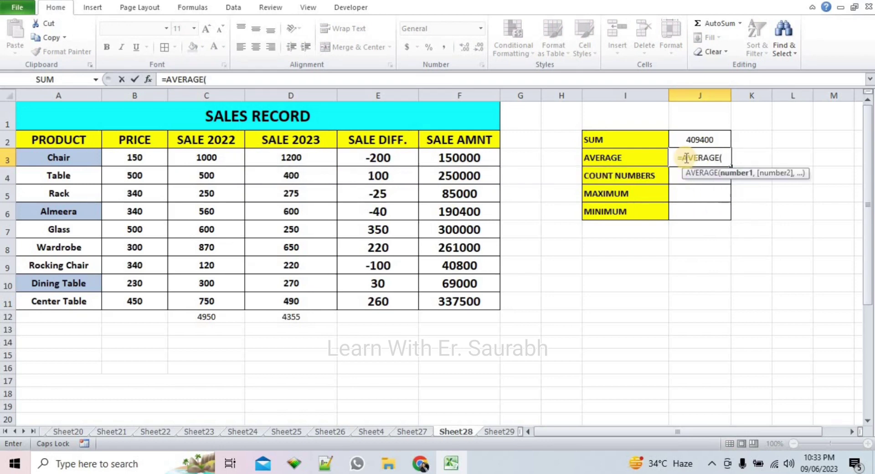
pyautogui.click(236, 158)
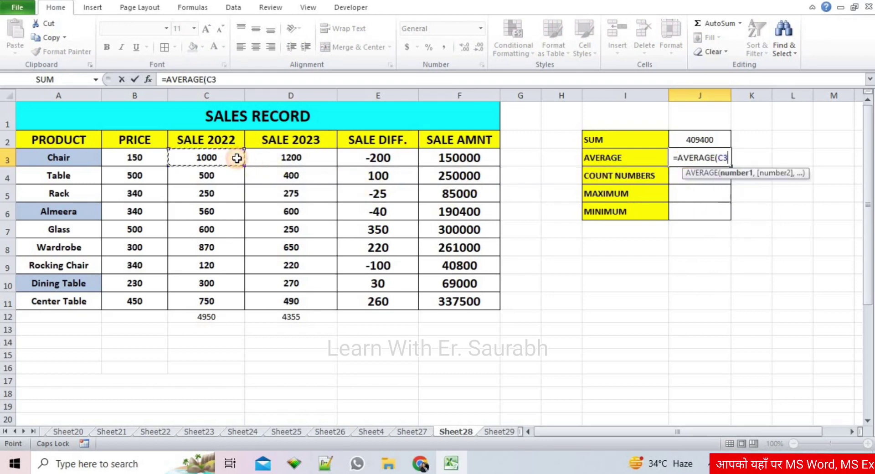
pyautogui.moveTo(236, 157); pyautogui.dragTo(226, 300)
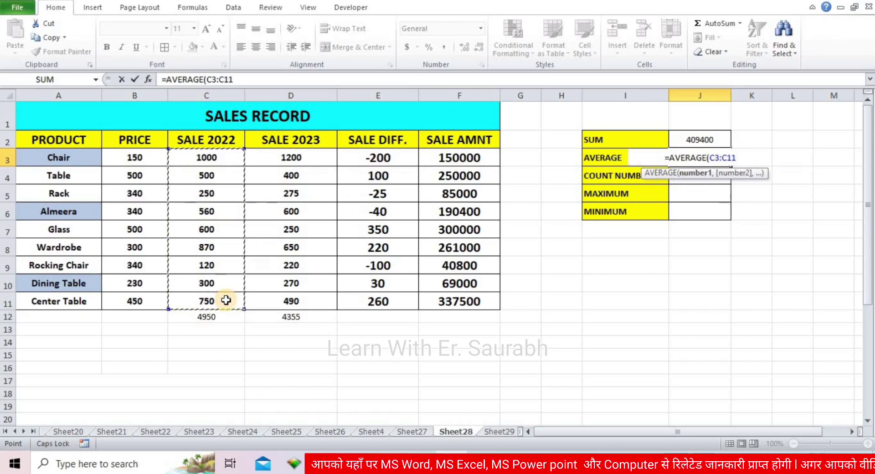
pyautogui.write(')')
pyautogui.press('Return')
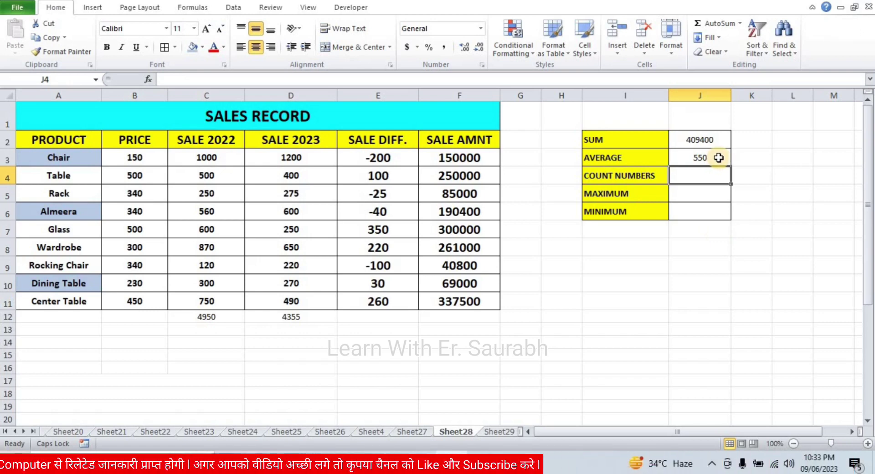
pyautogui.click(718, 158)
pyautogui.press('Delete')
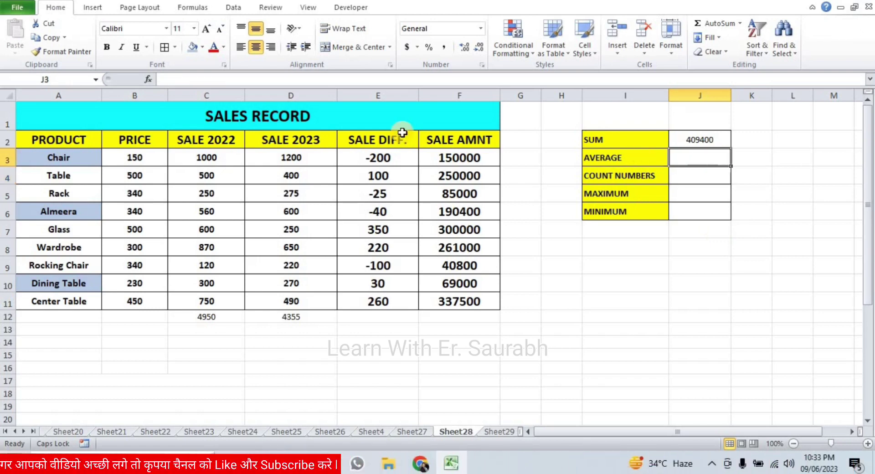
# Average C3:C11 with AutoSum Average and move the 550 result from C13 into J3.
pyautogui.moveTo(227, 157); pyautogui.dragTo(225, 299)
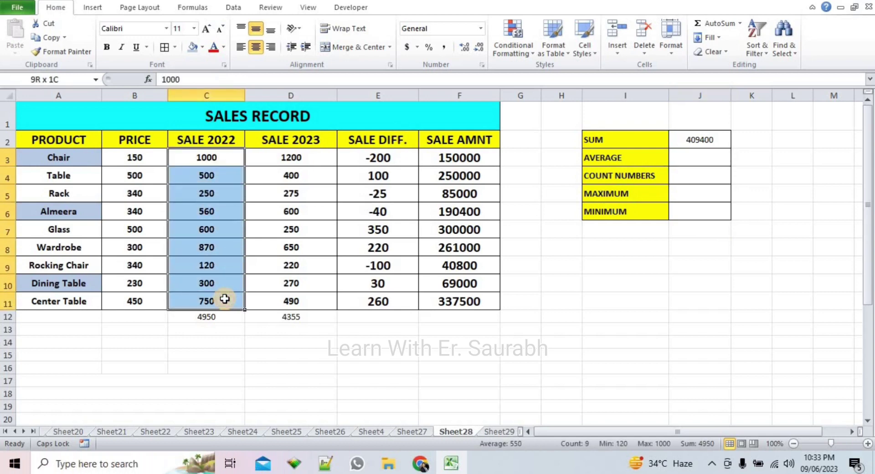
pyautogui.click(740, 22)
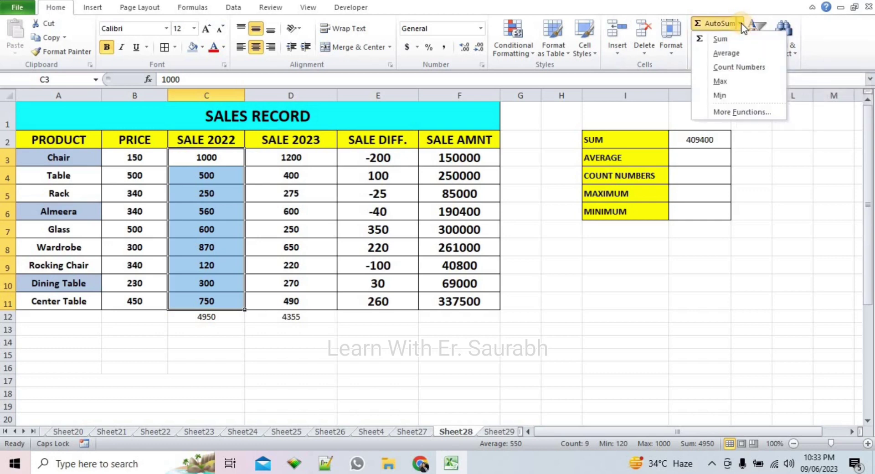
pyautogui.click(748, 53)
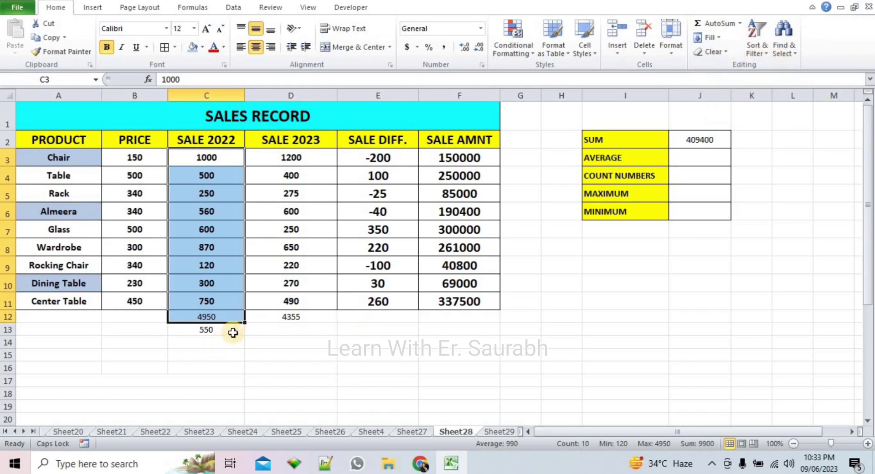
pyautogui.click(218, 331)
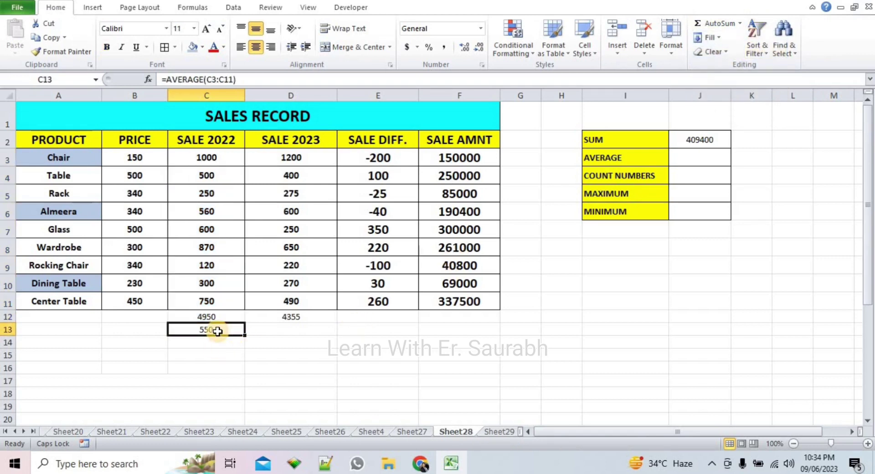
pyautogui.click(366, 338)
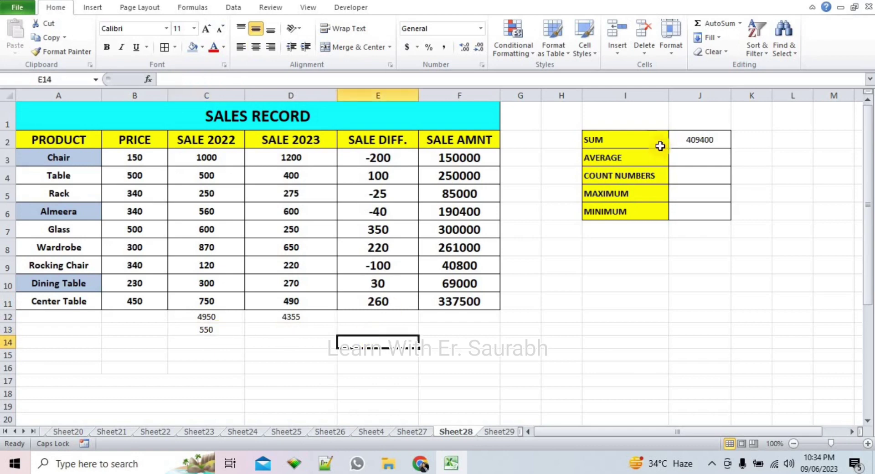
pyautogui.click(685, 158)
pyautogui.hotkey('ctrl', 'v')
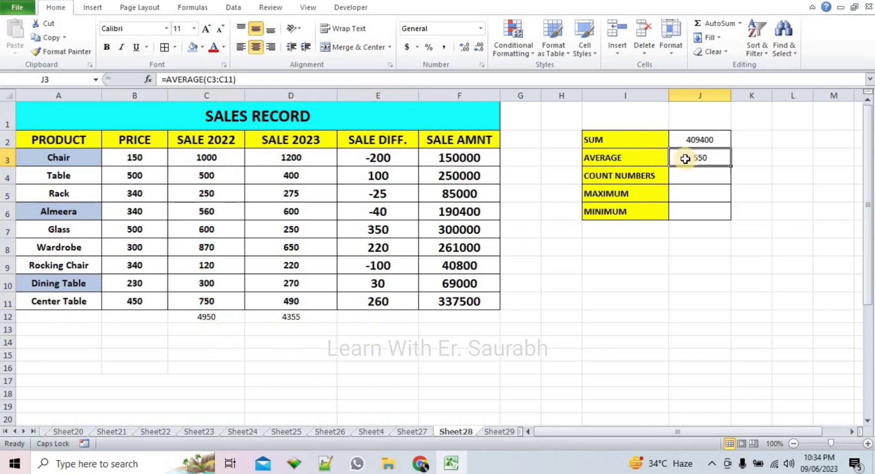
pyautogui.click(696, 177)
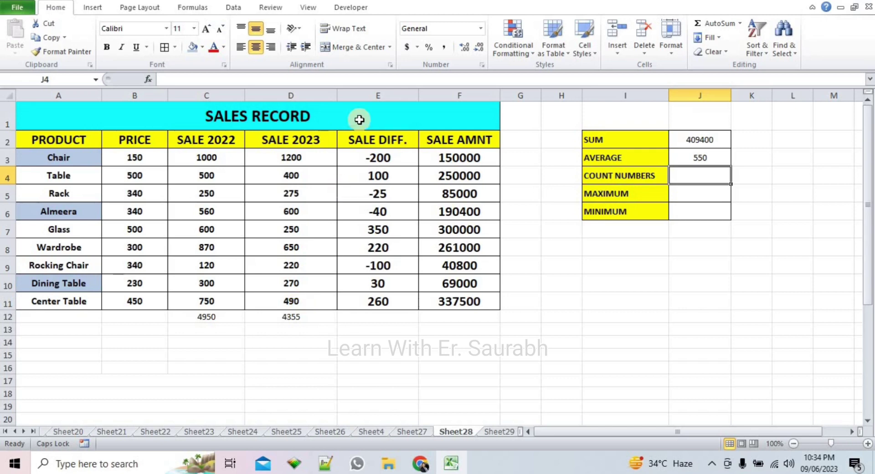
# Count the numeric SALE 2023 values D3:D11 with AutoSum Count Numbers, giving 9 in row 13.
pyautogui.moveTo(318, 158); pyautogui.dragTo(316, 300)
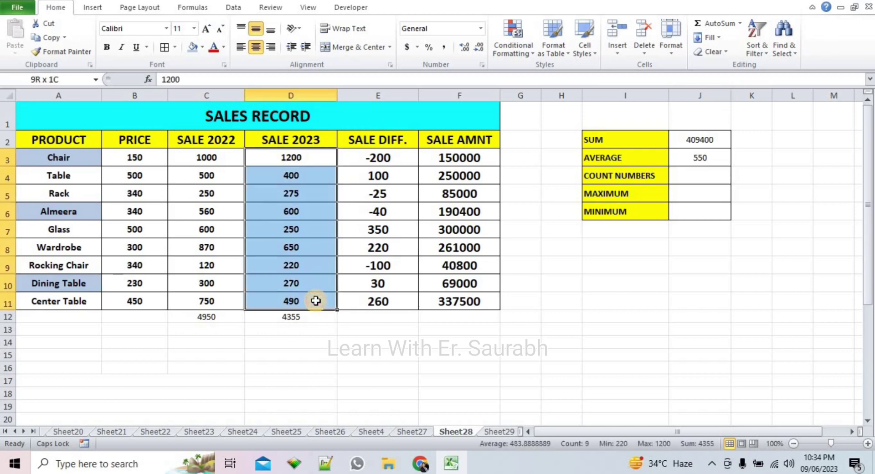
pyautogui.click(740, 25)
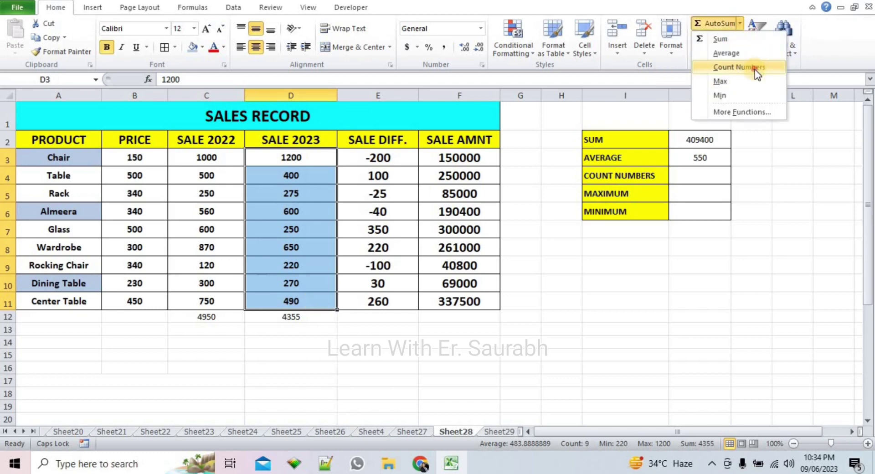
pyautogui.click(755, 69)
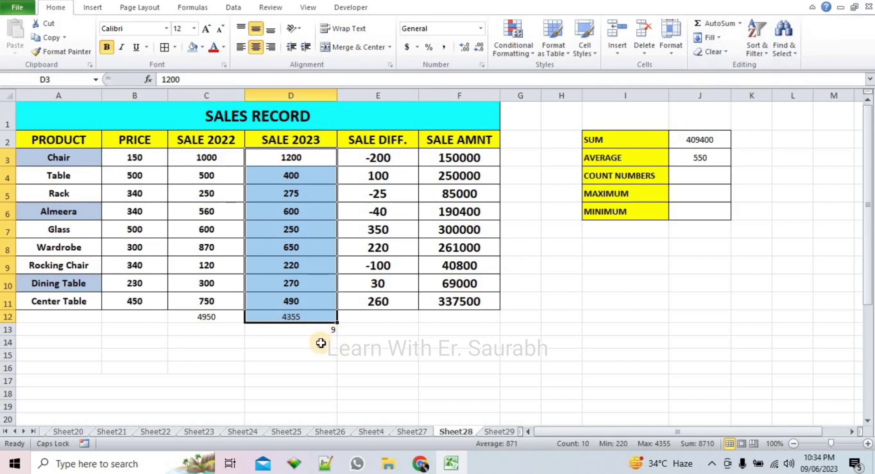
pyautogui.click(321, 343)
pyautogui.click(330, 157)
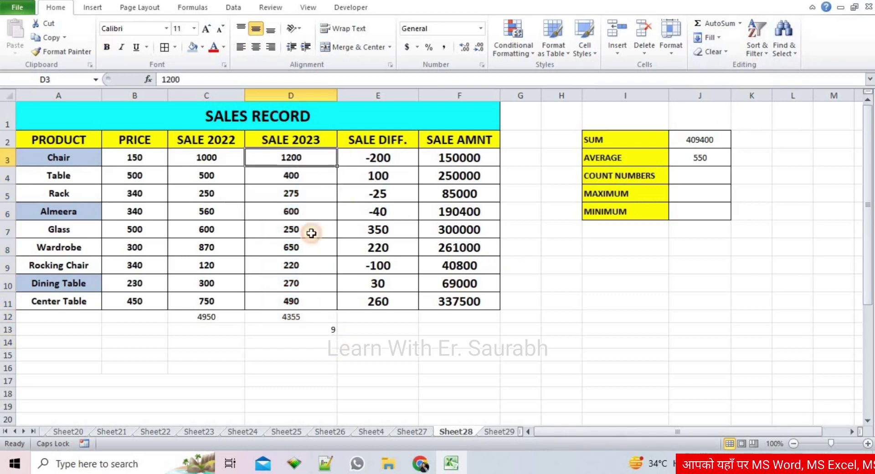
pyautogui.moveTo(311, 232); pyautogui.dragTo(306, 302)
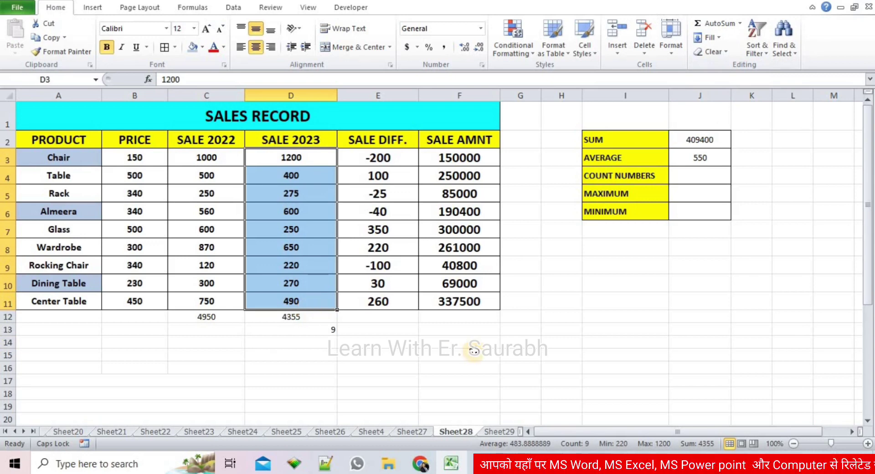
pyautogui.click(697, 158)
# Enter =COUNT(D3:D11) in J4 to count the nine SALE 2023 entries.
pyautogui.click(698, 177)
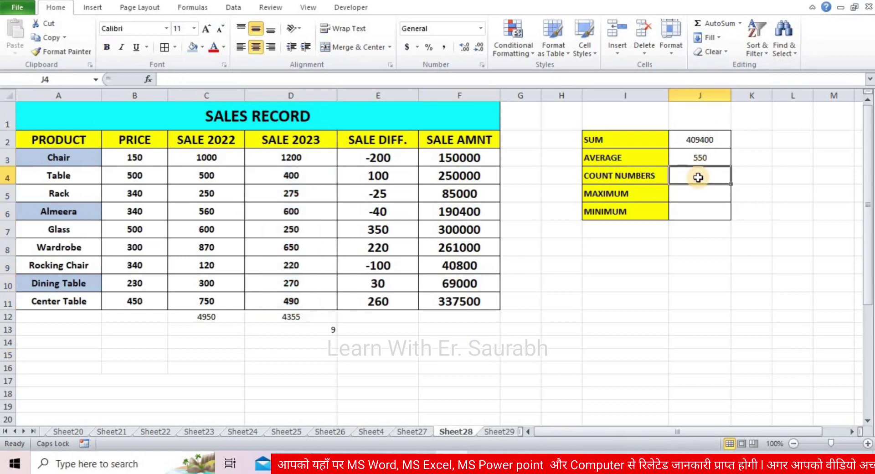
pyautogui.write('=CO')
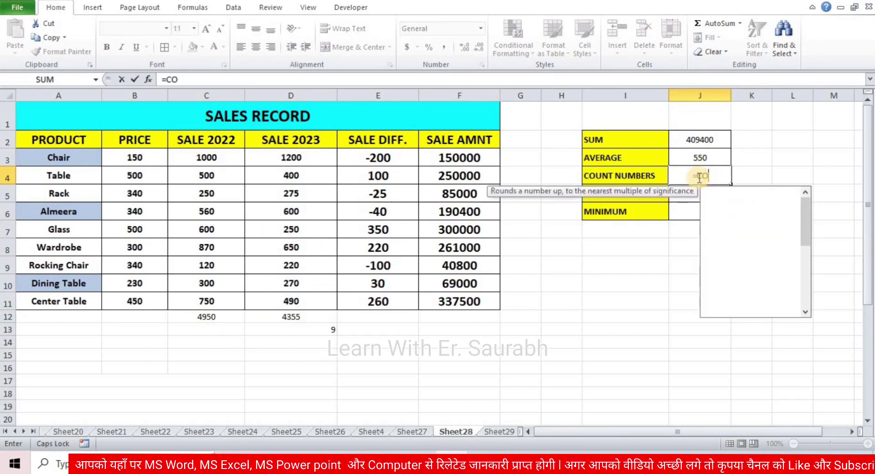
pyautogui.write('UNT')
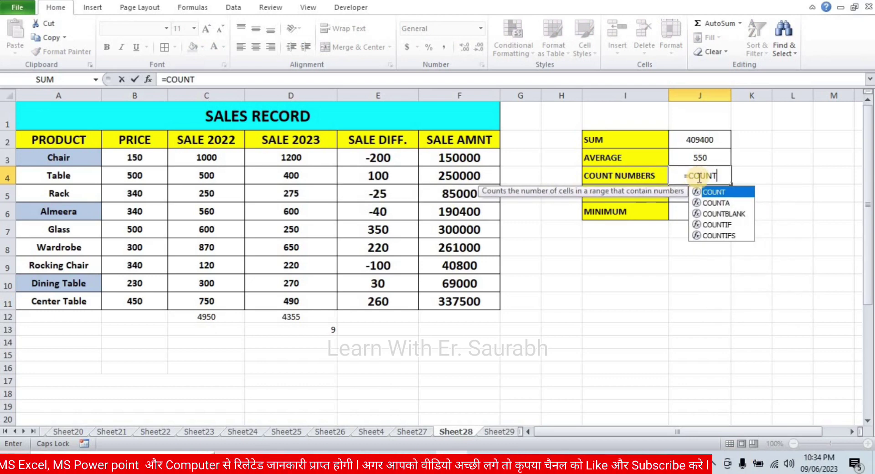
pyautogui.write('(')
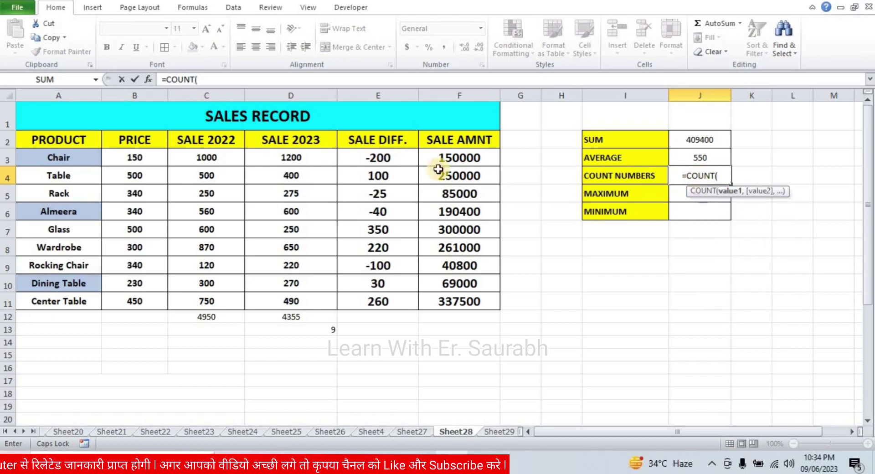
pyautogui.moveTo(262, 158); pyautogui.dragTo(281, 303)
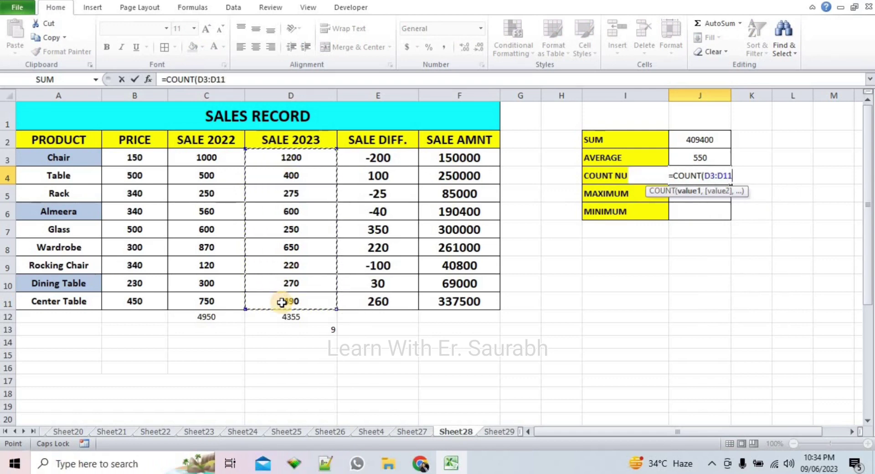
pyautogui.write(')')
pyautogui.press('Return')
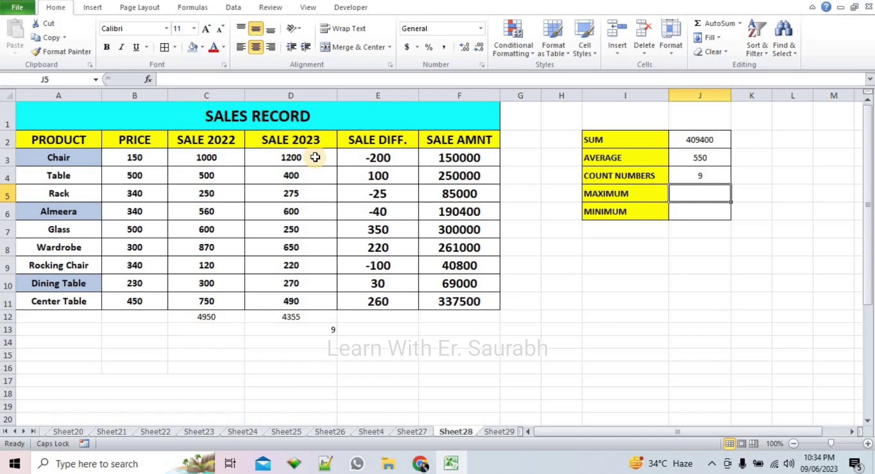
# Delete the old totals in C12:D12 below both sale columns.
pyautogui.moveTo(314, 157); pyautogui.dragTo(312, 297)
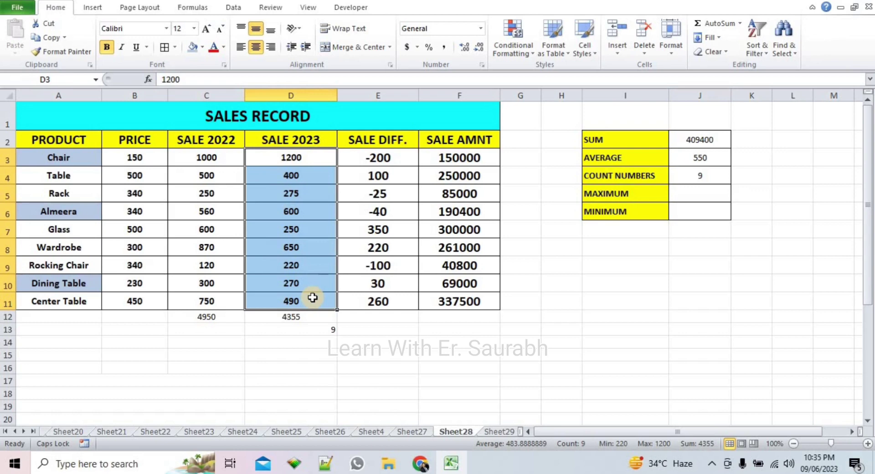
pyautogui.click(335, 337)
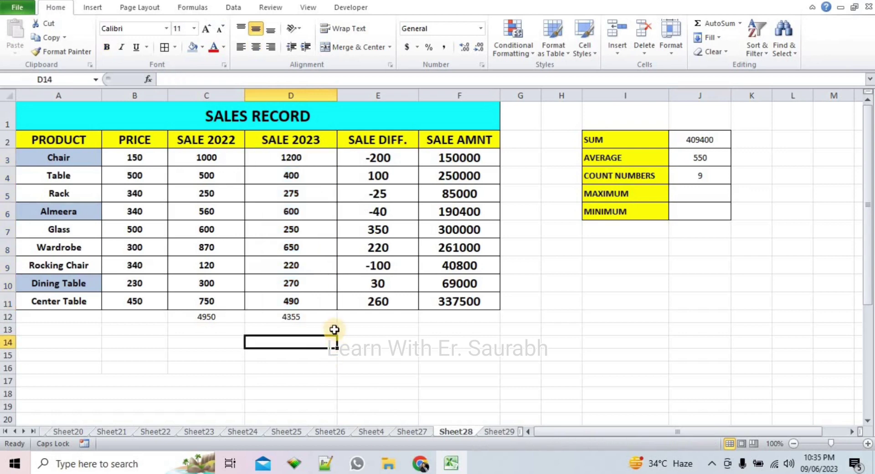
pyautogui.click(334, 329)
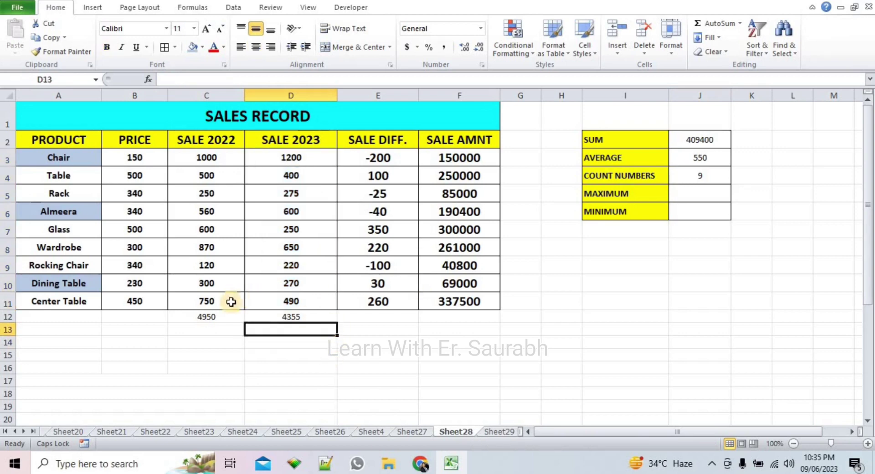
pyautogui.moveTo(222, 317); pyautogui.dragTo(274, 316)
pyautogui.press('Delete')
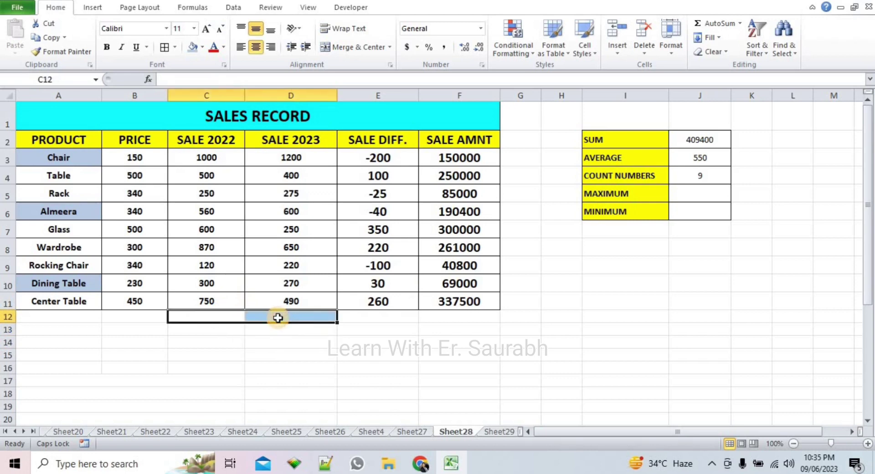
# Use AutoSum Max on D3:D11 to show 1200 in D12.
pyautogui.click(322, 156)
pyautogui.moveTo(322, 156); pyautogui.dragTo(301, 296)
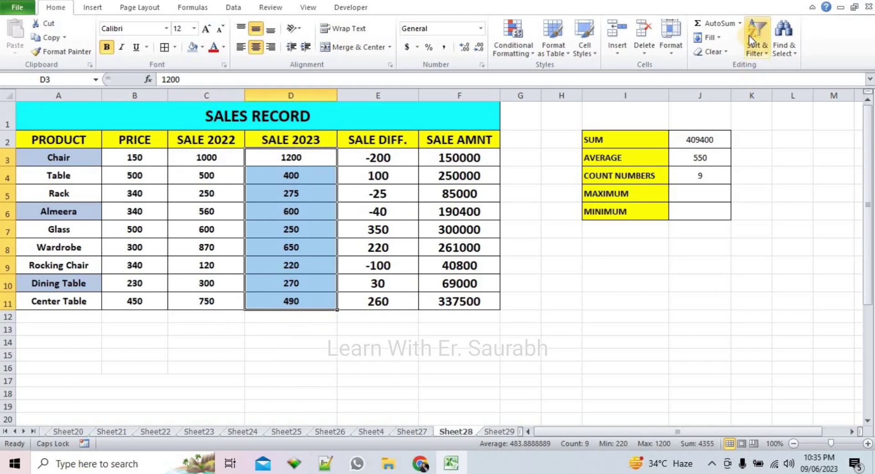
pyautogui.click(742, 23)
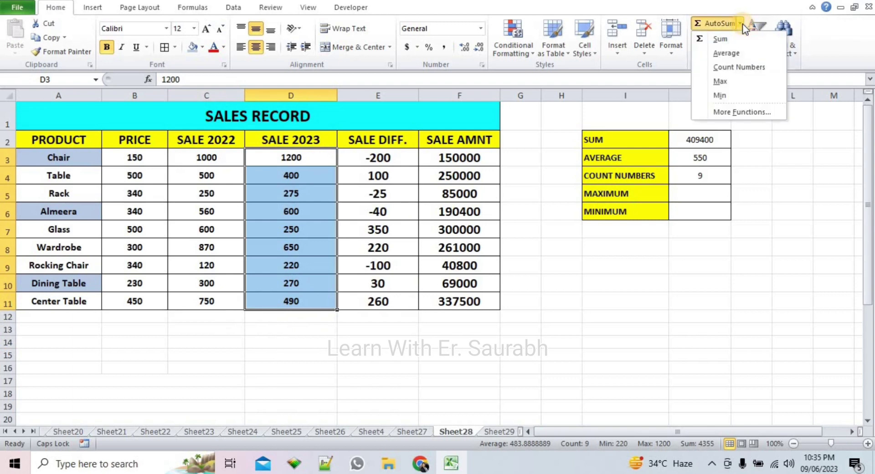
pyautogui.click(754, 83)
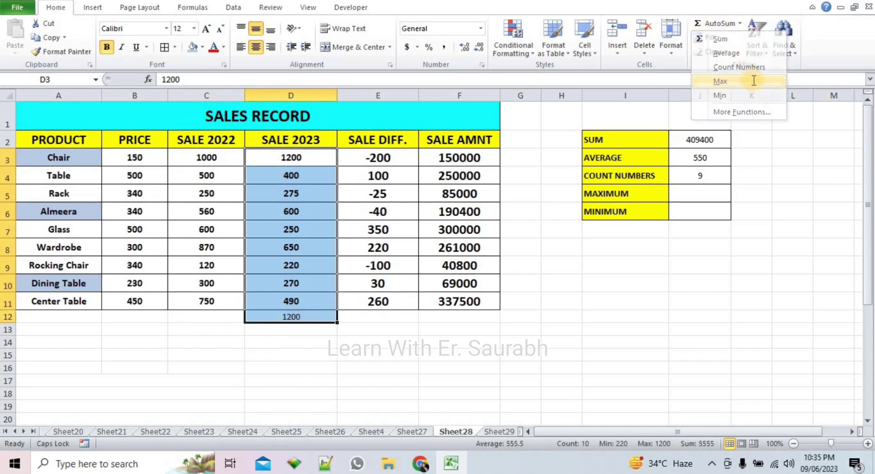
pyautogui.click(372, 314)
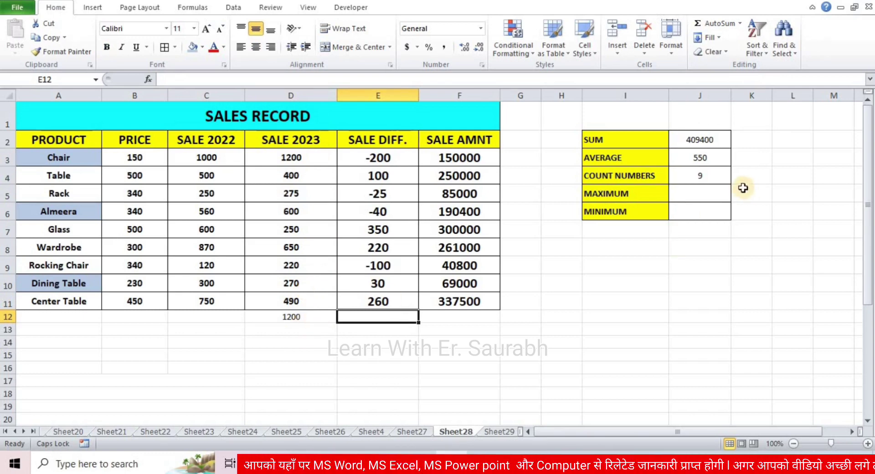
# Enter =MAX(D3:D11) in J5, returning the 1200 SALE 2023 maximum.
pyautogui.click(715, 194)
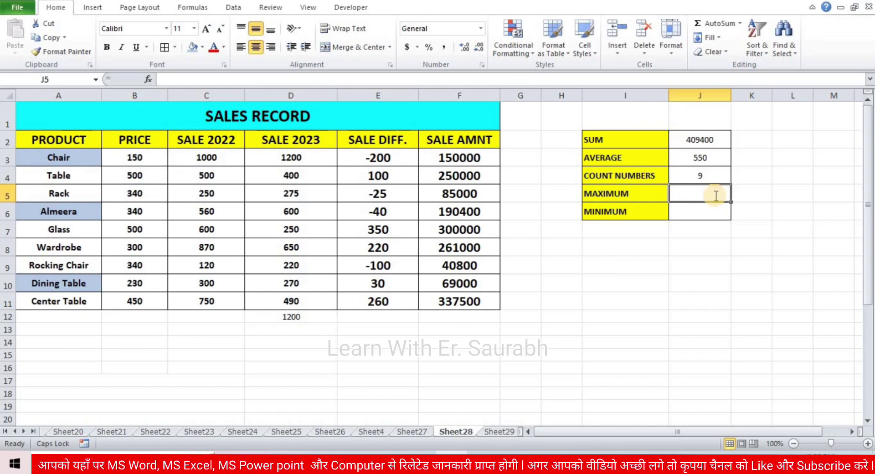
pyautogui.write('=MAX')
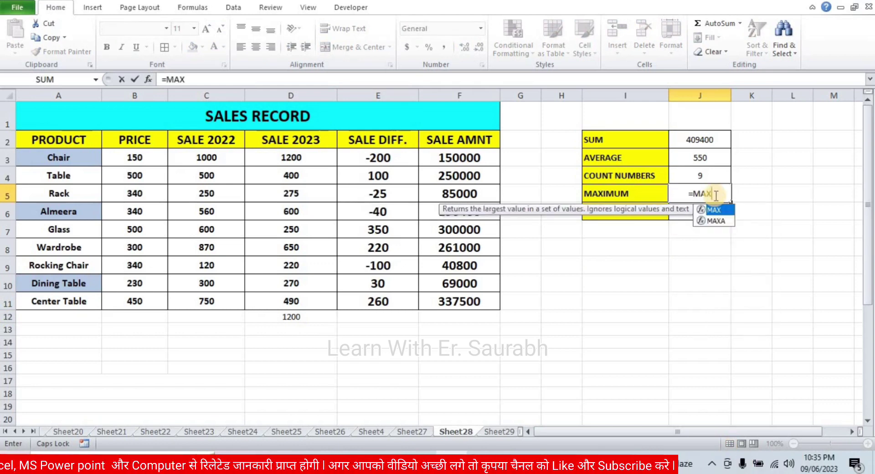
pyautogui.write('(')
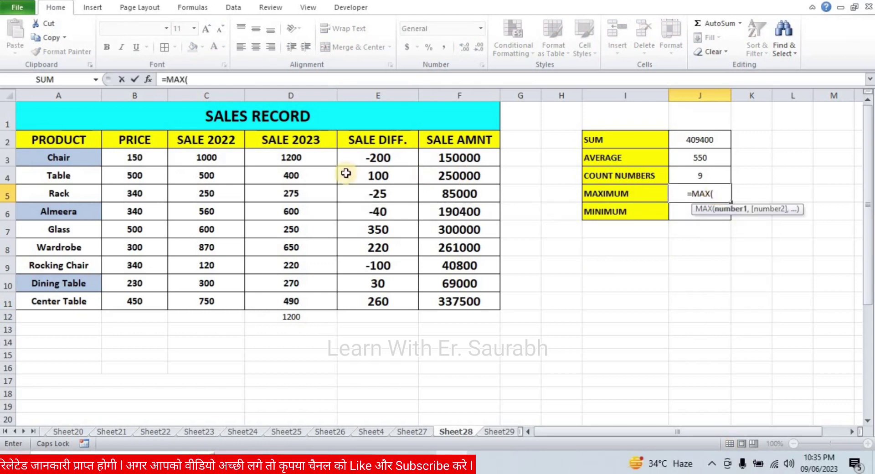
pyautogui.moveTo(319, 159); pyautogui.dragTo(309, 298)
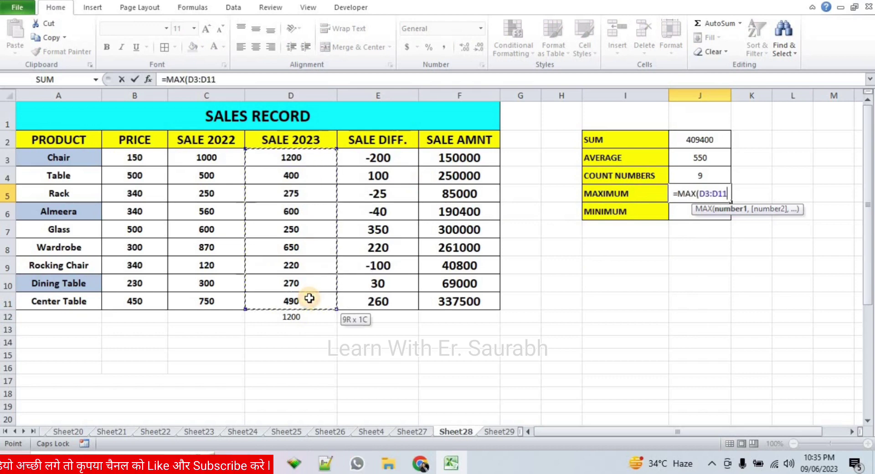
pyautogui.write(')')
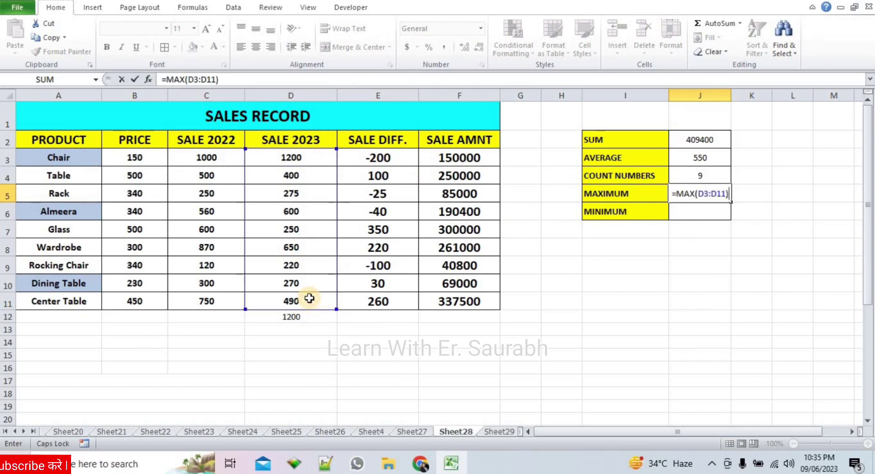
pyautogui.press('Return')
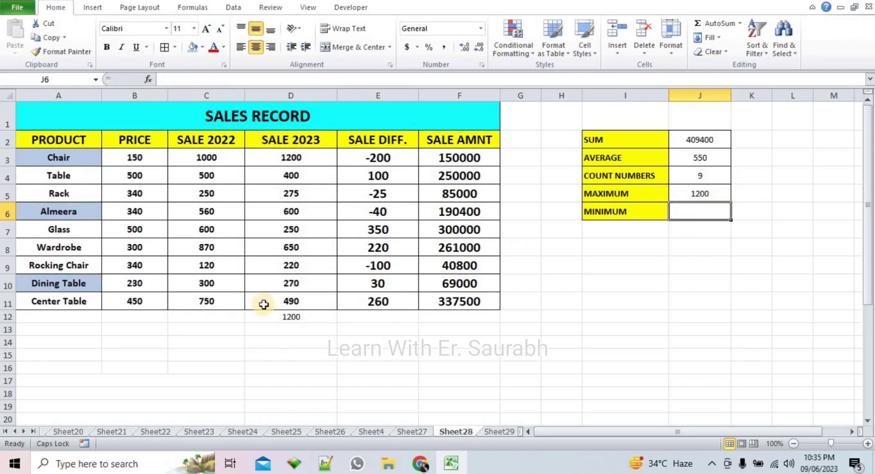
# Use AutoSum Min on C3:C11 to show 120 in C12.
pyautogui.click(222, 318)
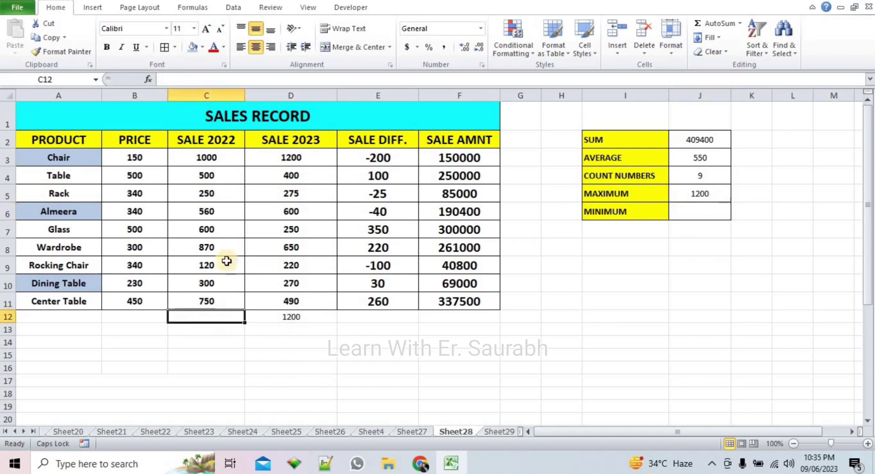
pyautogui.moveTo(229, 157); pyautogui.dragTo(223, 307)
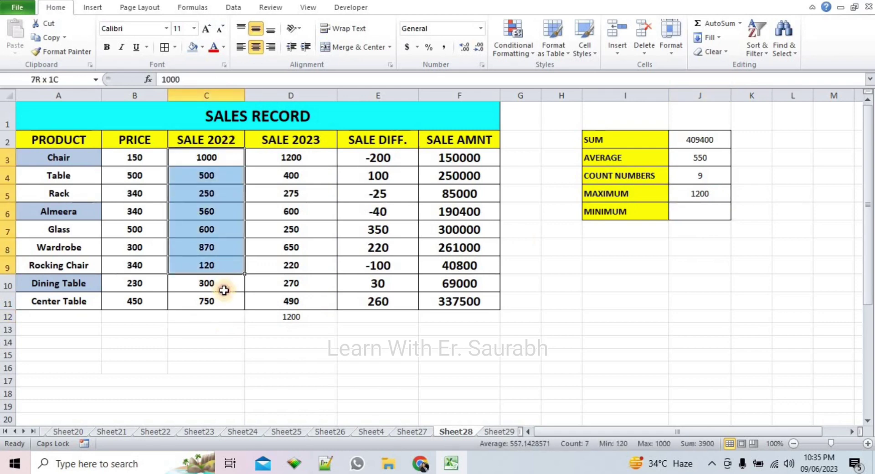
pyautogui.click(741, 24)
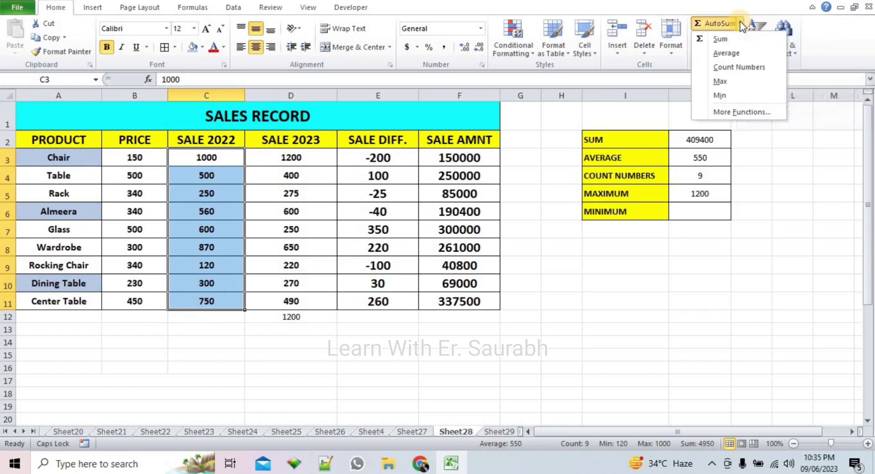
pyautogui.click(759, 95)
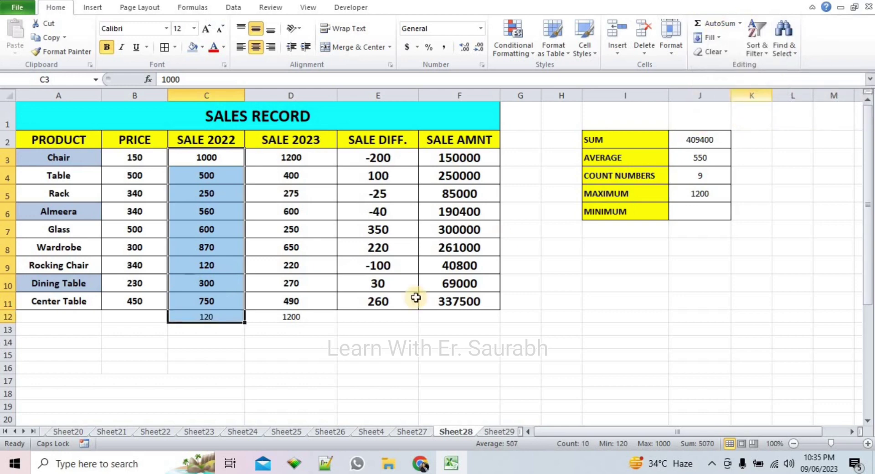
pyautogui.click(268, 354)
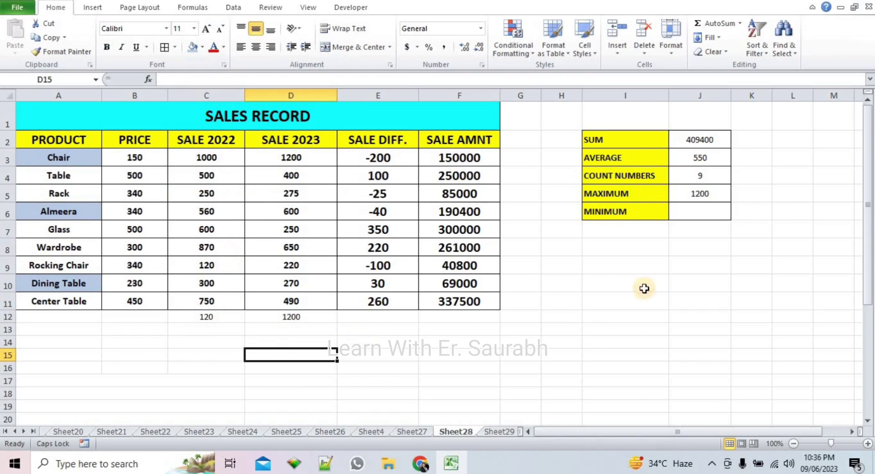
# Enter =MIN(C3:C11) in J6, returning the 120 SALE 2022 minimum.
pyautogui.click(720, 207)
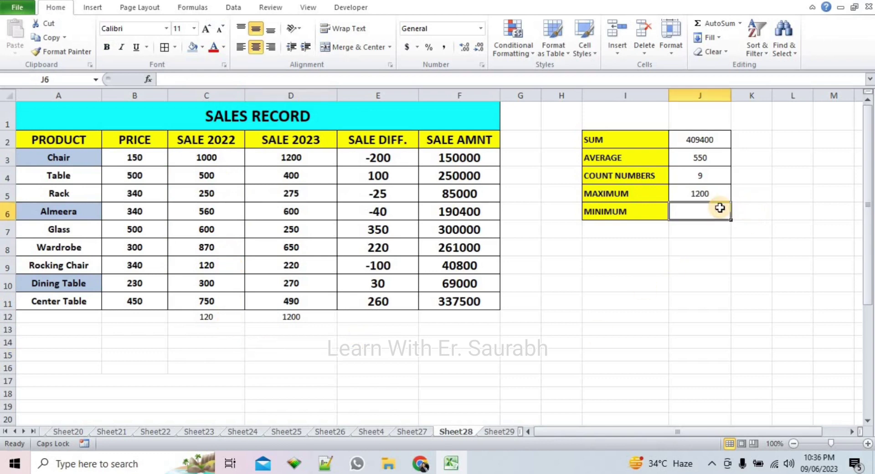
pyautogui.write('=M')
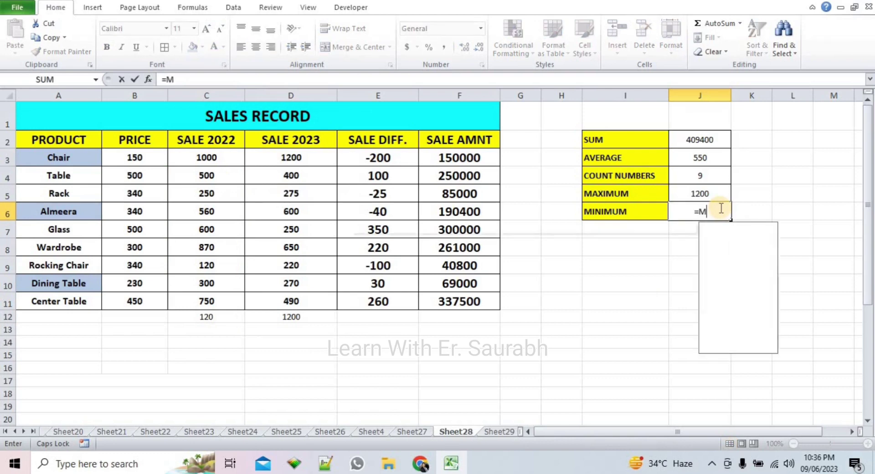
pyautogui.write('IN')
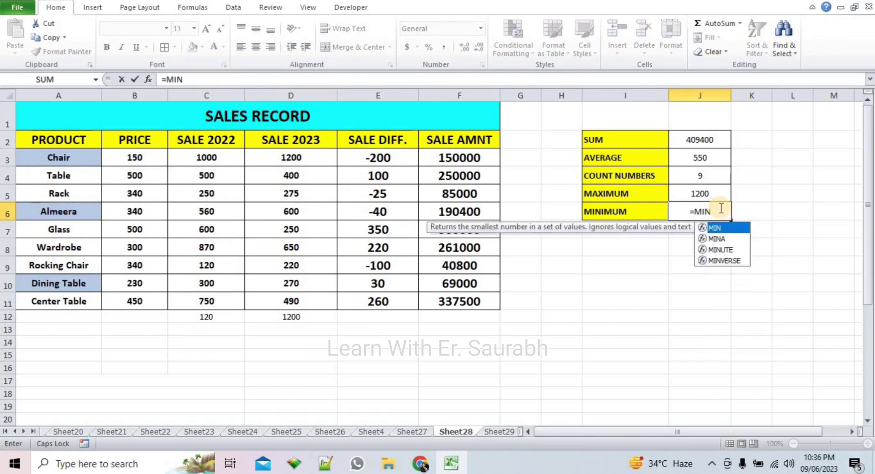
pyautogui.write('(')
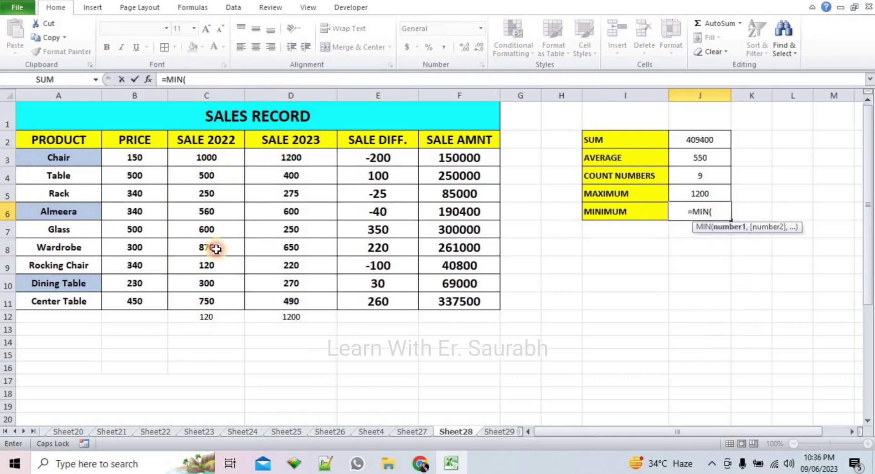
pyautogui.moveTo(206, 157); pyautogui.dragTo(215, 299)
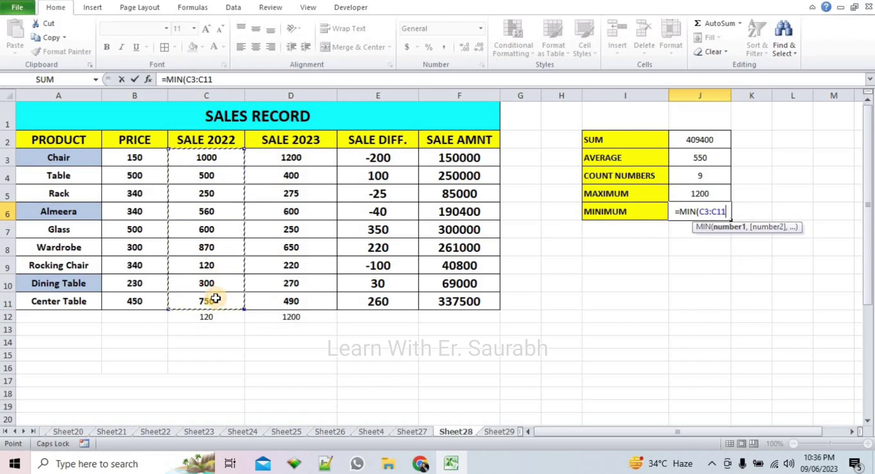
pyautogui.write(')')
pyautogui.press('Return')
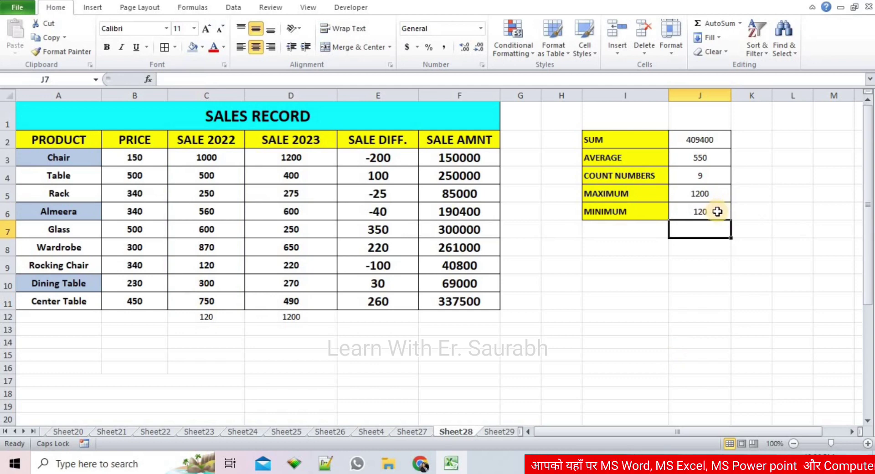
pyautogui.click(749, 211)
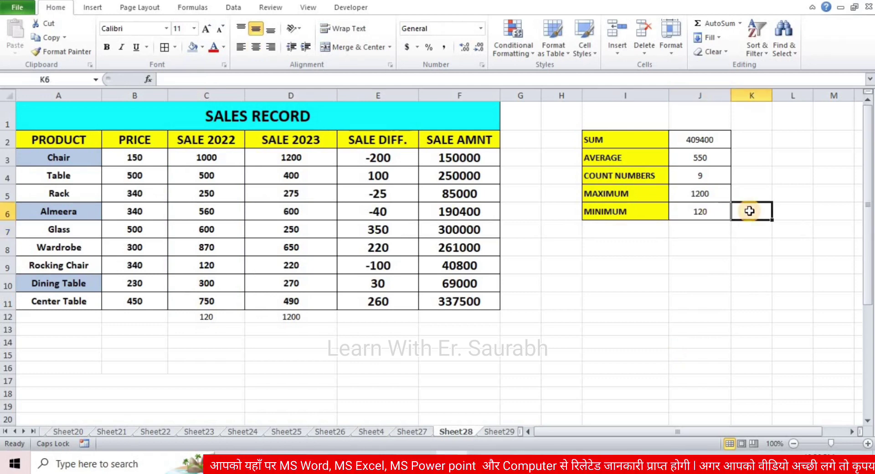
pyautogui.click(557, 232)
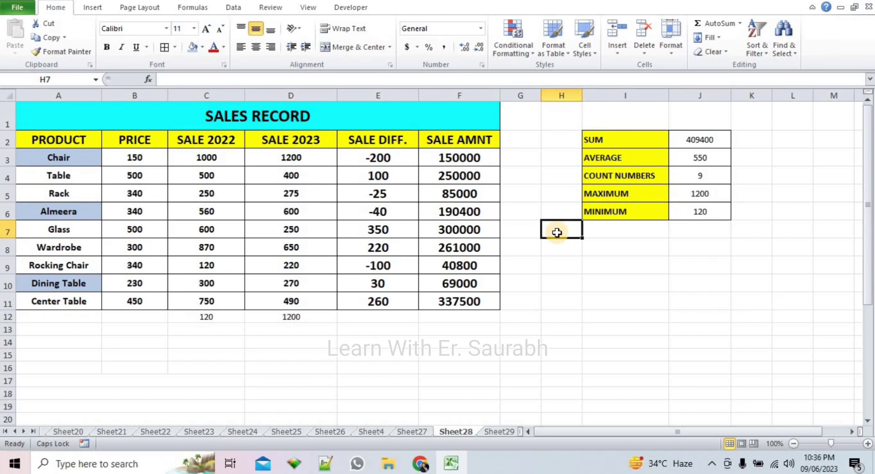
pyautogui.click(622, 246)
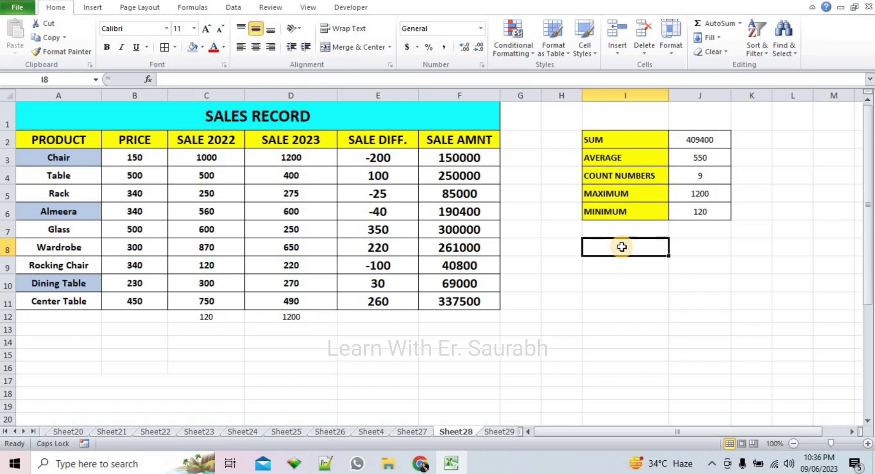